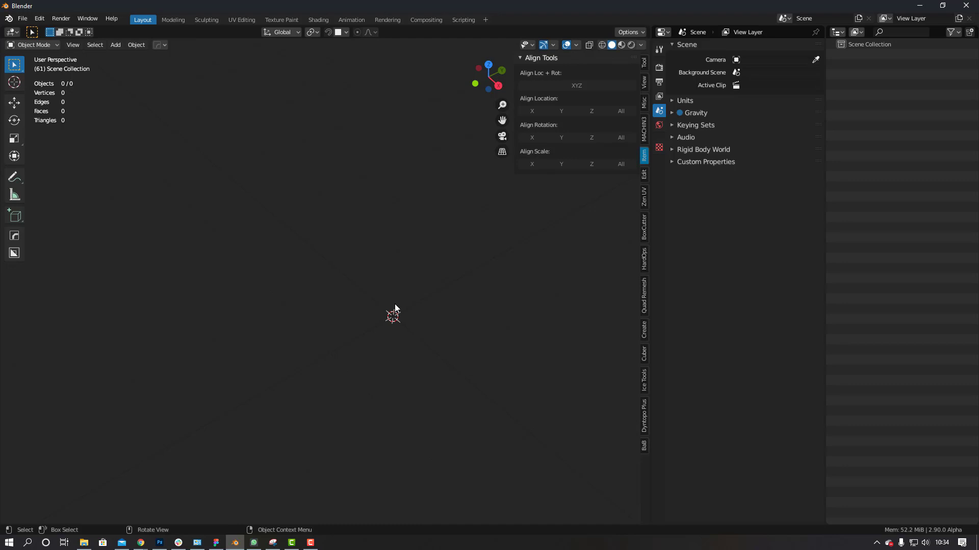
Step: Add a mesh cylinder at the scene origin and apply the HardOps Sharpen operation to it
{"action": "key", "text": "shift+a"}
{"action": "mouse_move", "coordinate": [375, 203]}
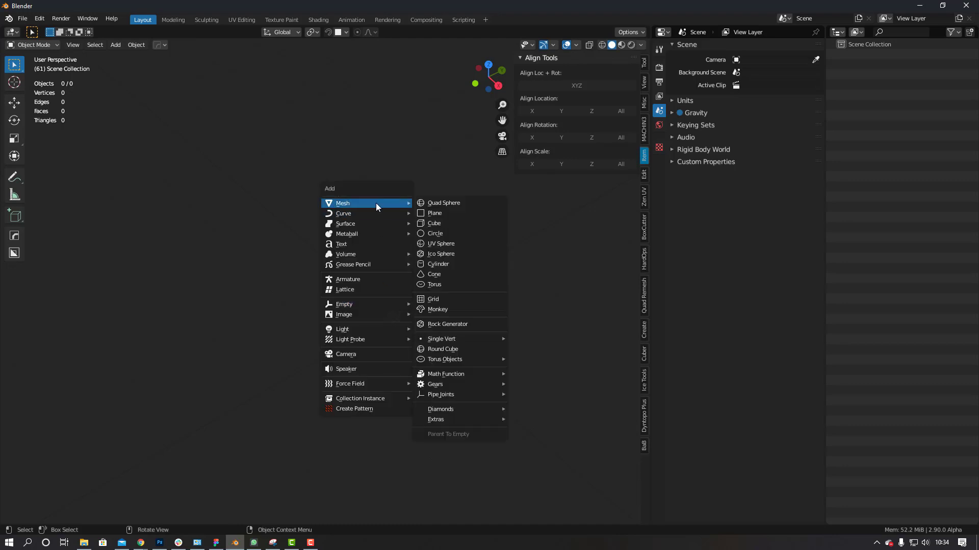
{"action": "left_click", "coordinate": [445, 265]}
{"action": "key", "text": "q"}
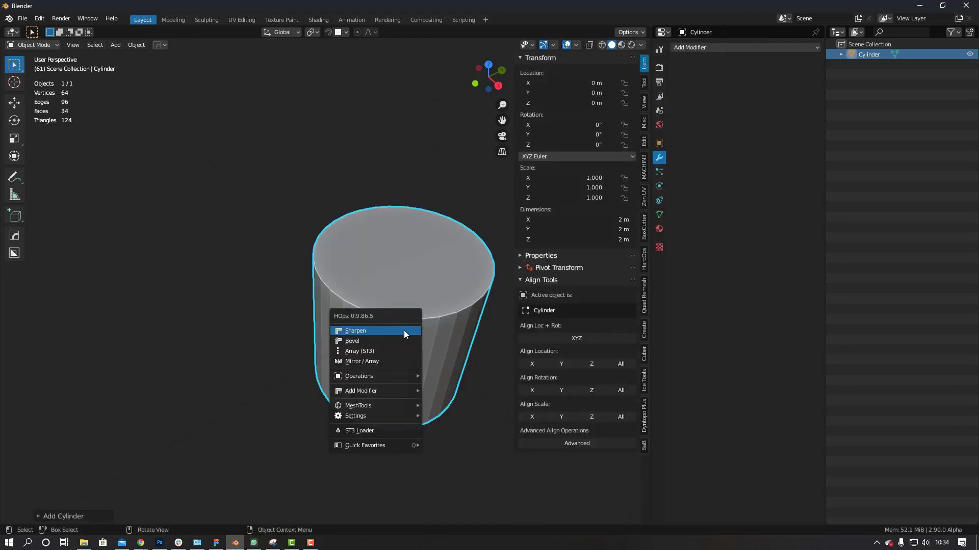
{"action": "left_click", "coordinate": [403, 331]}
{"action": "middle_click_drag", "start_coordinate": [405, 265], "coordinate": [365, 275], "text": "shift"}
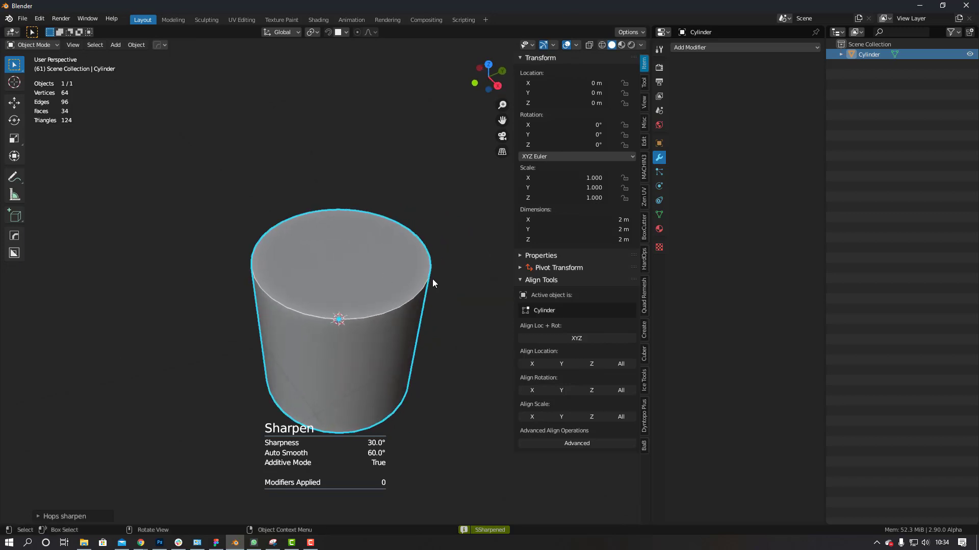
{"action": "left_click", "coordinate": [432, 283]}
{"action": "left_click", "coordinate": [377, 273]}
{"action": "scroll", "coordinate": [374, 274], "scroll_direction": "down", "scroll_amount": 1}
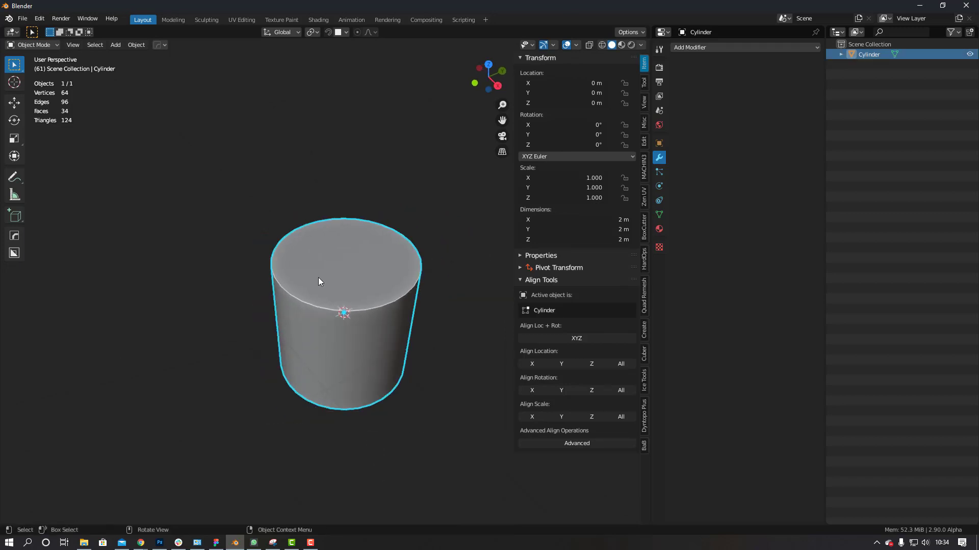
{"action": "middle_click_drag", "start_coordinate": [326, 278], "coordinate": [328, 209]}
{"action": "key", "text": "alt+a"}
{"action": "left_click", "coordinate": [364, 292]}
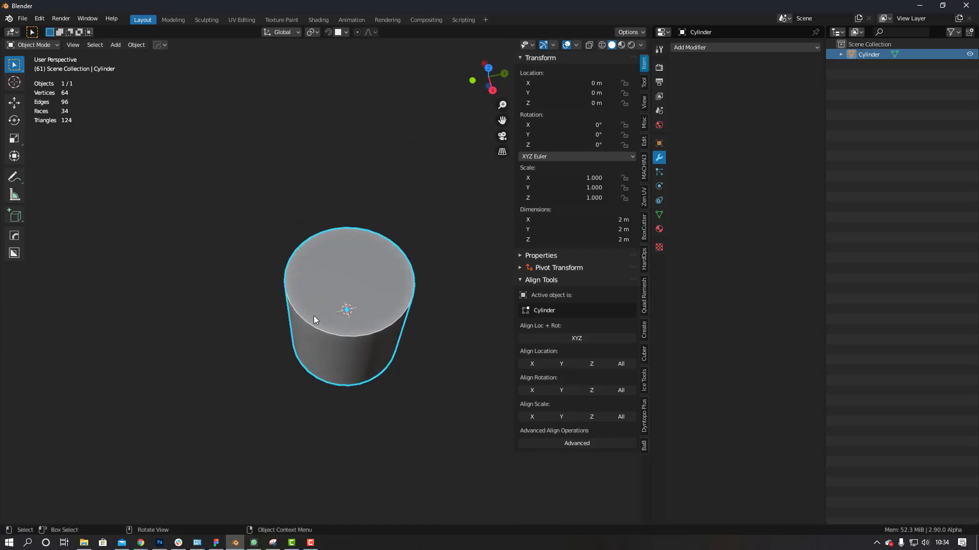
{"action": "key", "text": "alt+a"}
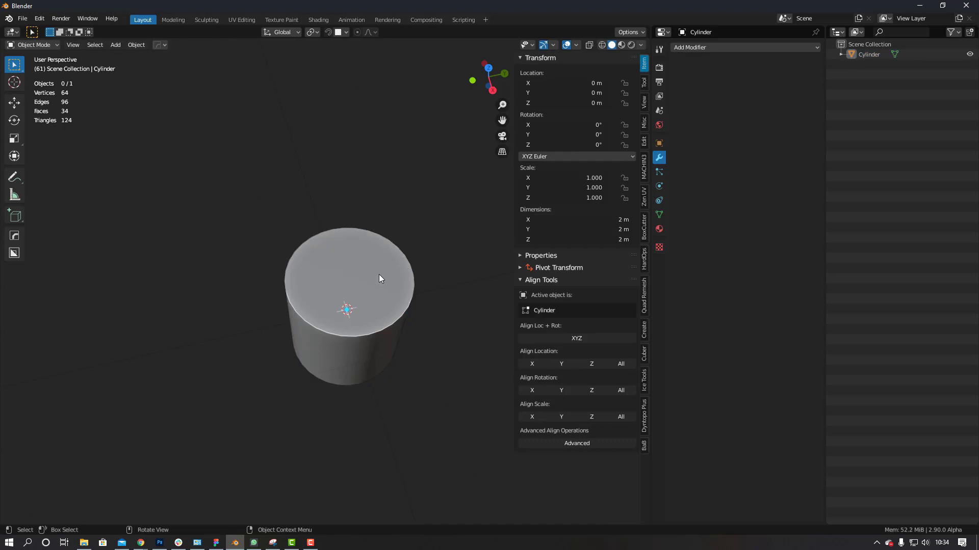
{"action": "left_click", "coordinate": [404, 265]}
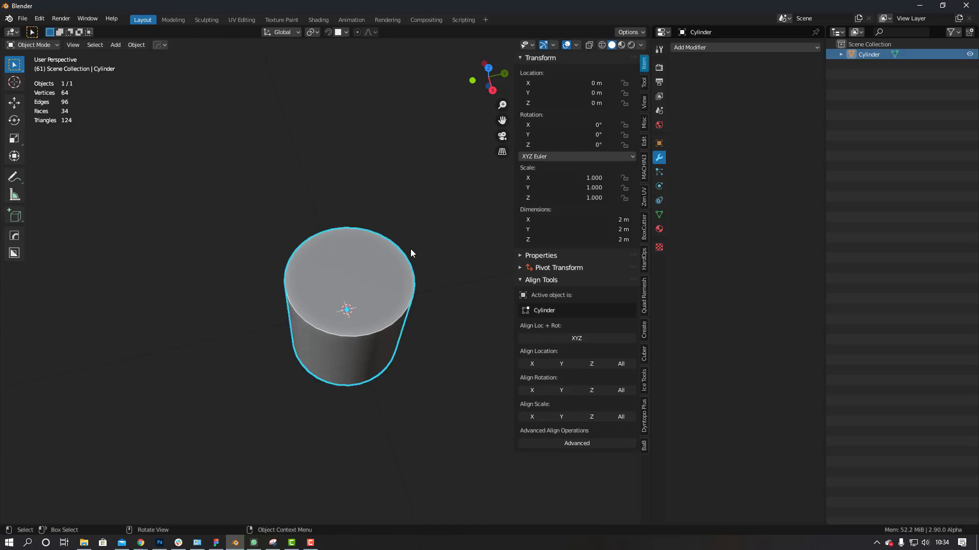
{"action": "key", "text": "alt+a"}
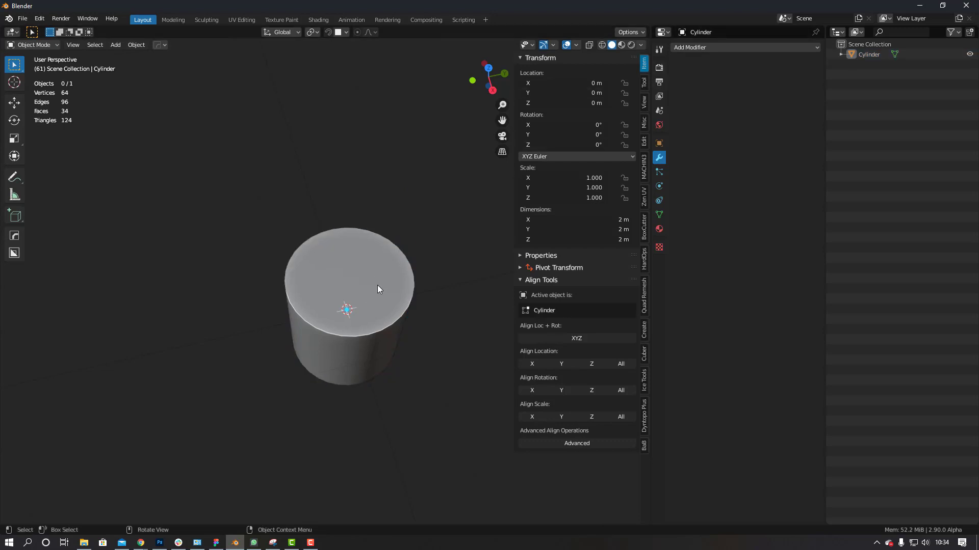
{"action": "left_click", "coordinate": [378, 289]}
Step: Add a Single Arrow empty at the scene origin
{"action": "middle_click_drag", "start_coordinate": [443, 265], "coordinate": [446, 248]}
{"action": "key", "text": "shift+a"}
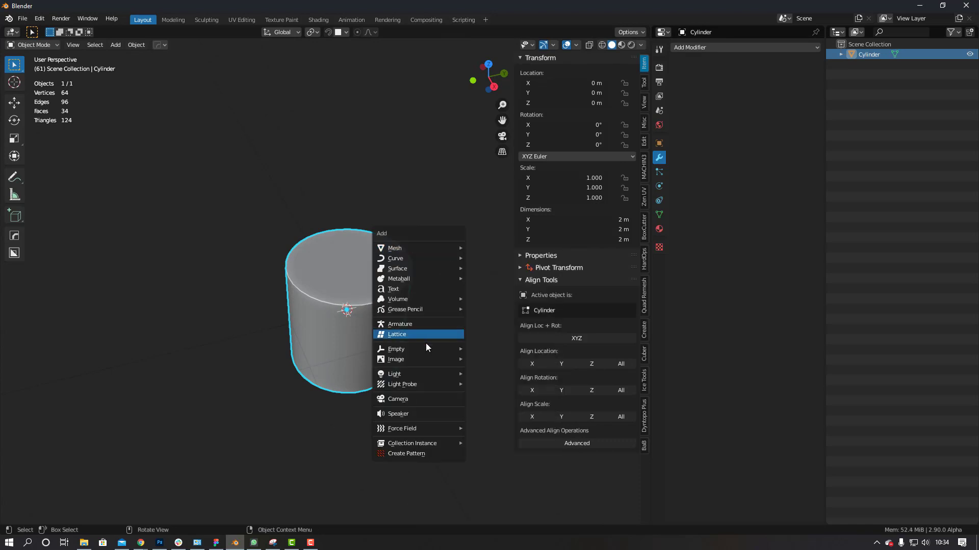
{"action": "mouse_move", "coordinate": [425, 350]}
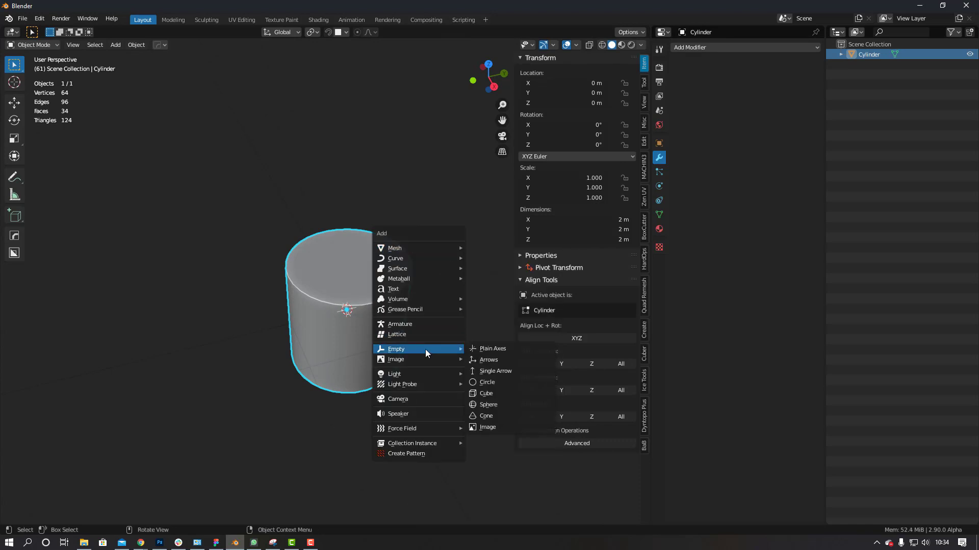
{"action": "left_click", "coordinate": [490, 372]}
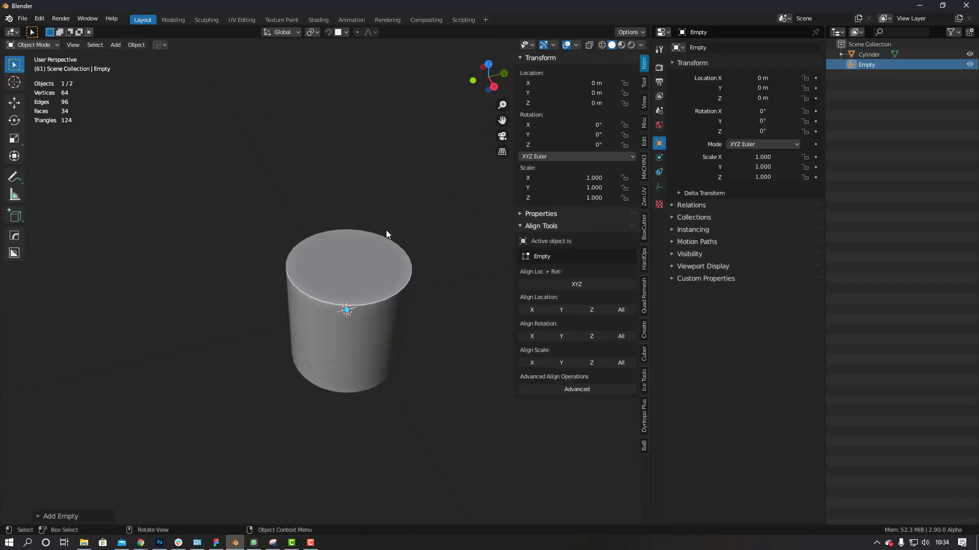
Step: Move the cylinder about -1.83 m along the global Y axis, away from the empty
{"action": "left_click", "coordinate": [379, 310]}
{"action": "key", "text": "g"}
{"action": "key", "text": "y"}
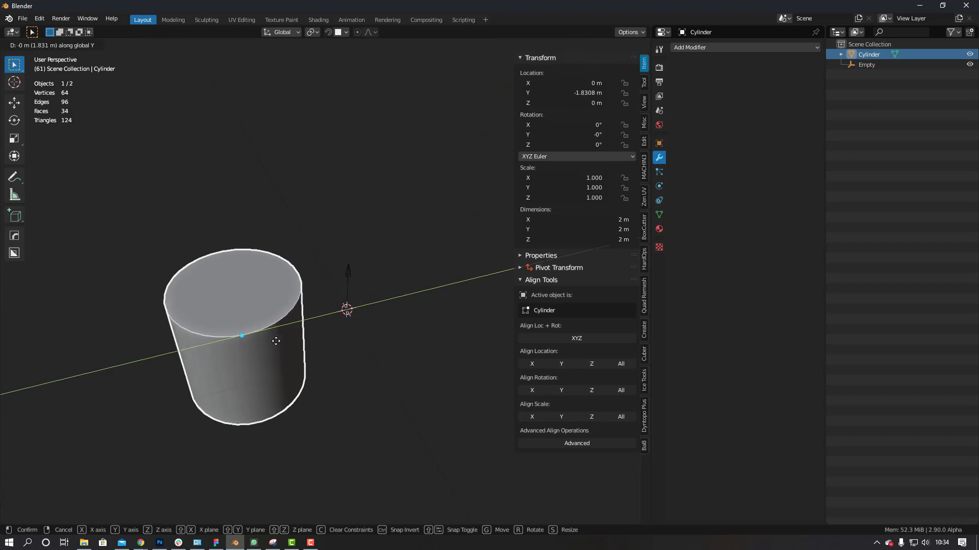
{"action": "left_click", "coordinate": [350, 275]}
Step: Enlarge the single arrow empty's display size to 4.8 m
{"action": "left_click", "coordinate": [350, 274]}
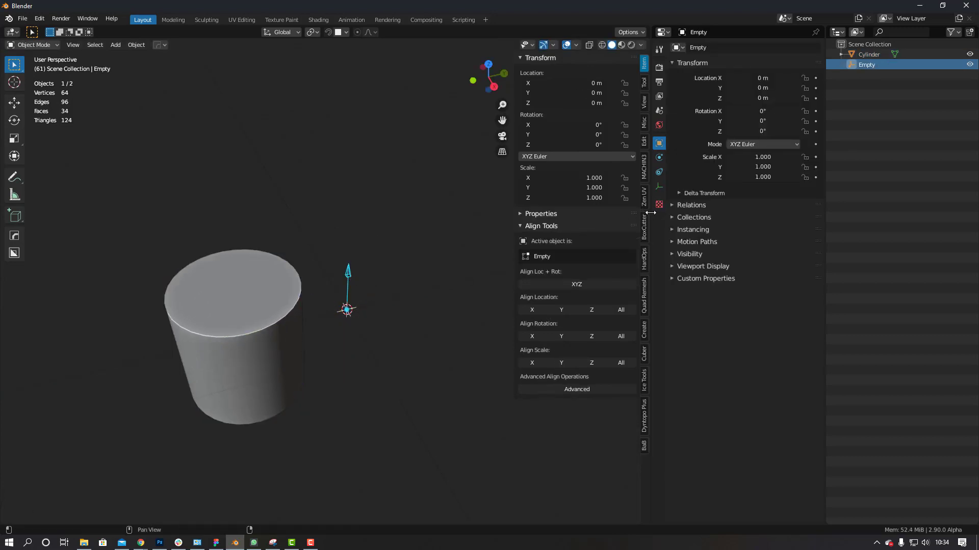
{"action": "left_click", "coordinate": [659, 186]}
{"action": "left_click_drag", "start_coordinate": [760, 72], "coordinate": [816, 72]}
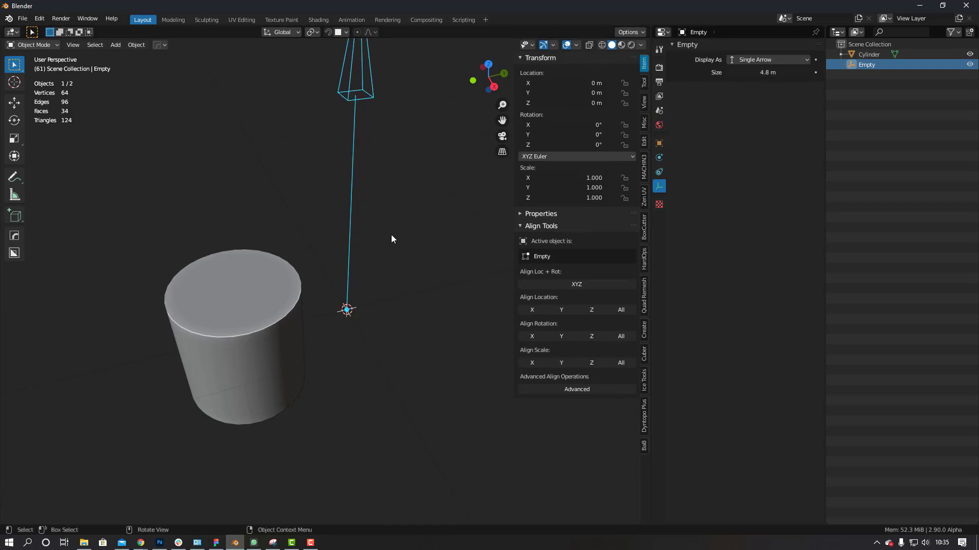
{"action": "scroll", "coordinate": [407, 232], "scroll_direction": "down", "scroll_amount": 3}
Step: Set the cylinder's Y location to 0 m so it is centred on the empty
{"action": "left_click", "coordinate": [317, 260]}
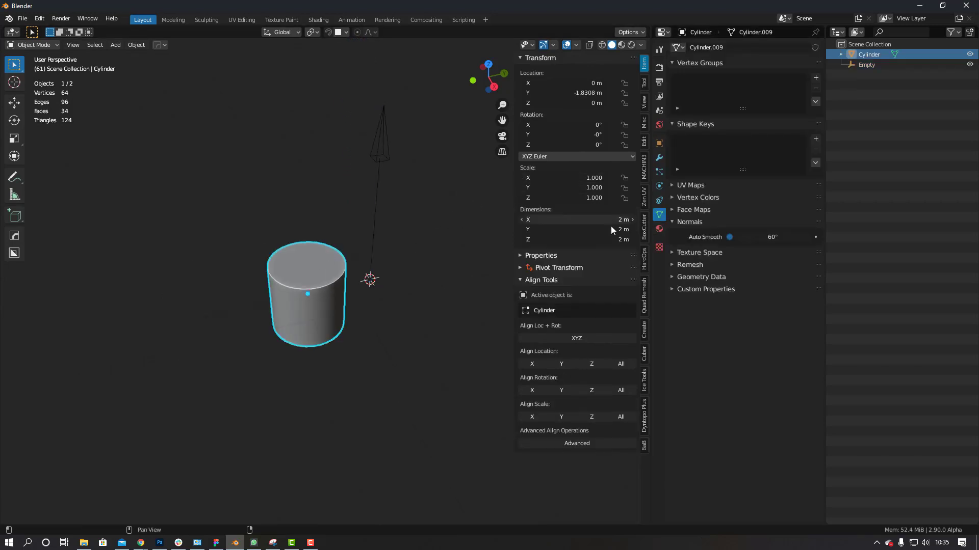
{"action": "left_click", "coordinate": [571, 92]}
{"action": "type", "text": "0"}
{"action": "key", "text": "Return"}
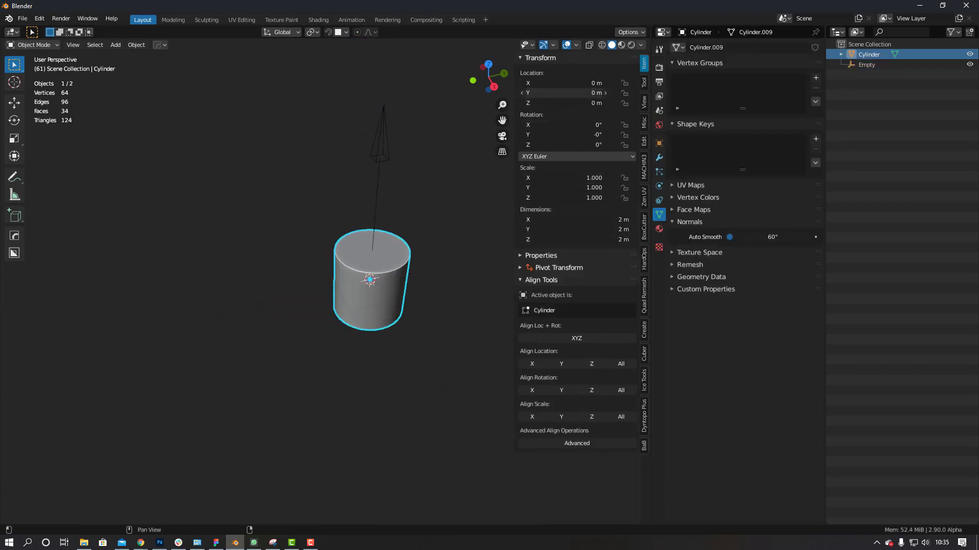
{"action": "left_click", "coordinate": [376, 209]}
{"action": "key", "text": "KP_Decimal"}
{"action": "left_click", "coordinate": [338, 294]}
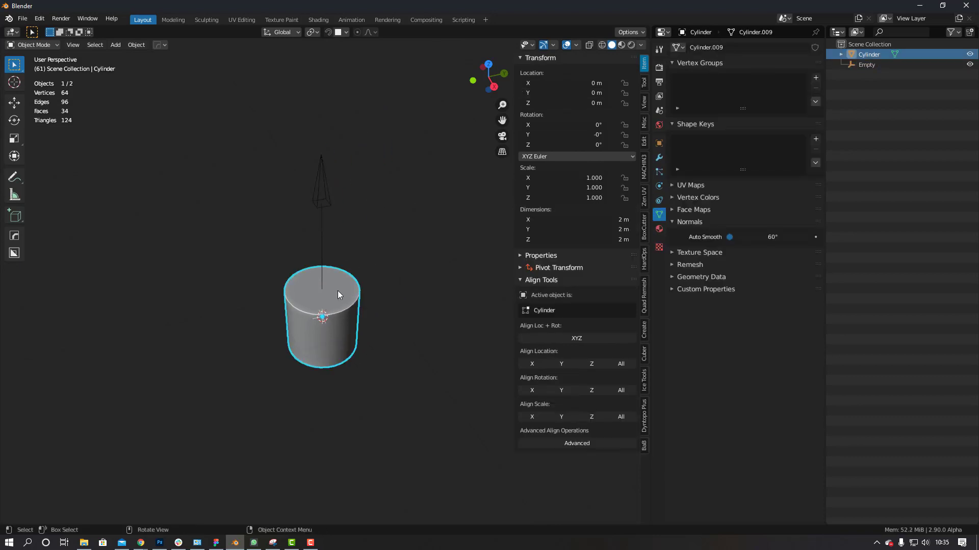
{"action": "left_click", "coordinate": [315, 205]}
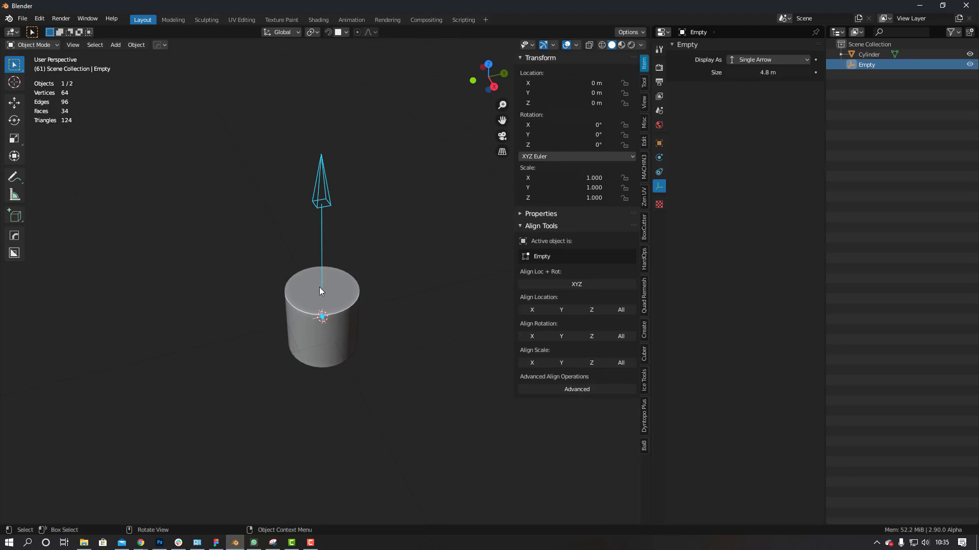
Step: Add an Array modifier to the cylinder
{"action": "left_click", "coordinate": [344, 300]}
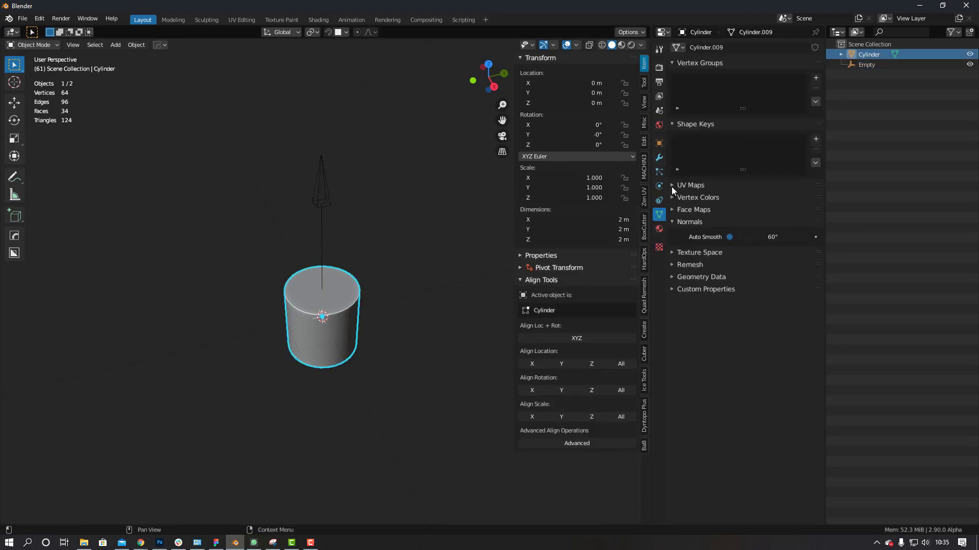
{"action": "left_click", "coordinate": [659, 158]}
{"action": "left_click", "coordinate": [691, 50]}
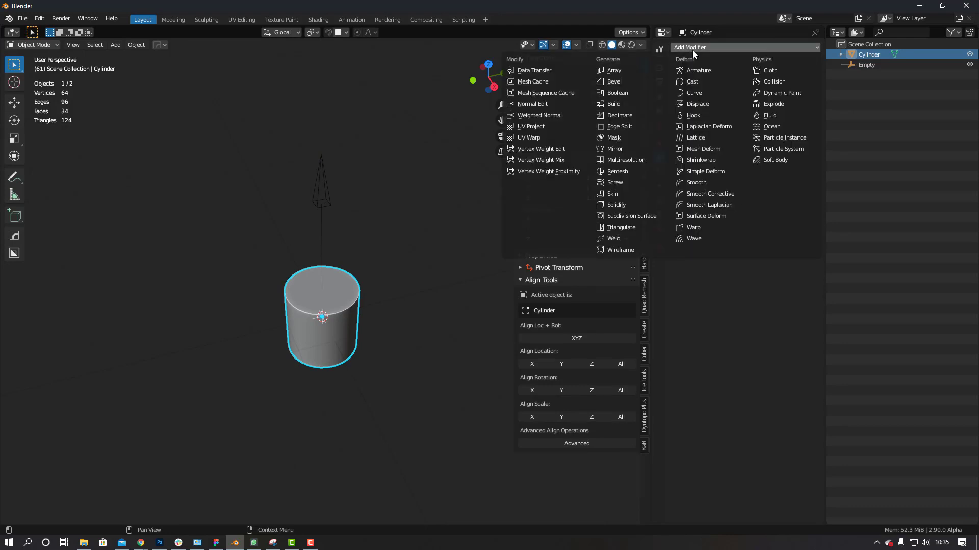
{"action": "left_click", "coordinate": [632, 72]}
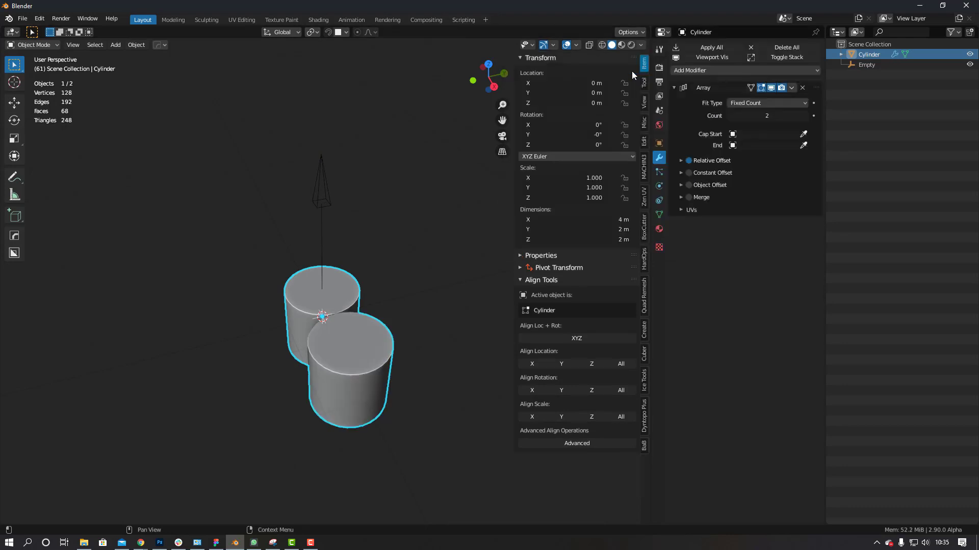
Step: Switch the array from Relative Offset to Object Offset using the Empty, and set the count to 8
{"action": "left_click", "coordinate": [689, 161]}
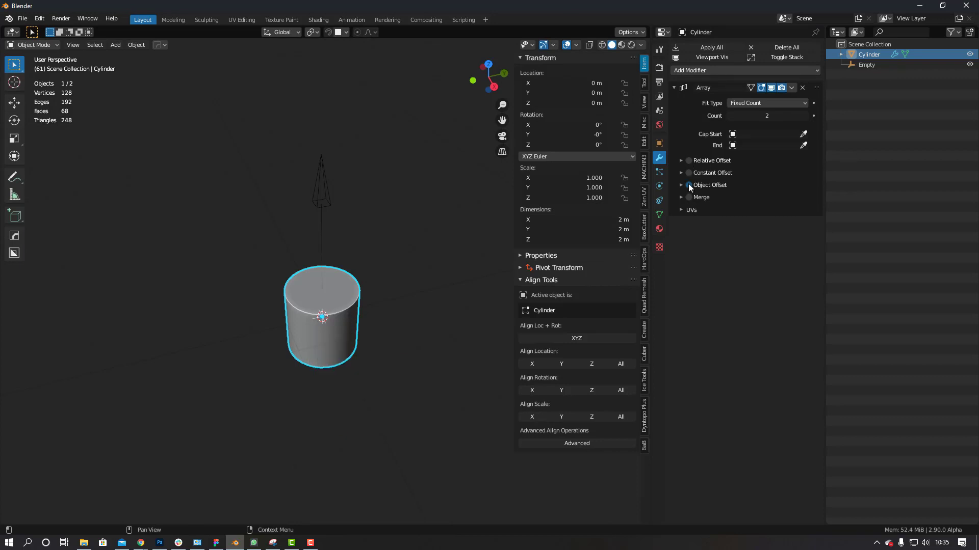
{"action": "left_click", "coordinate": [688, 185]}
{"action": "left_click", "coordinate": [680, 185]}
{"action": "left_click", "coordinate": [731, 202]}
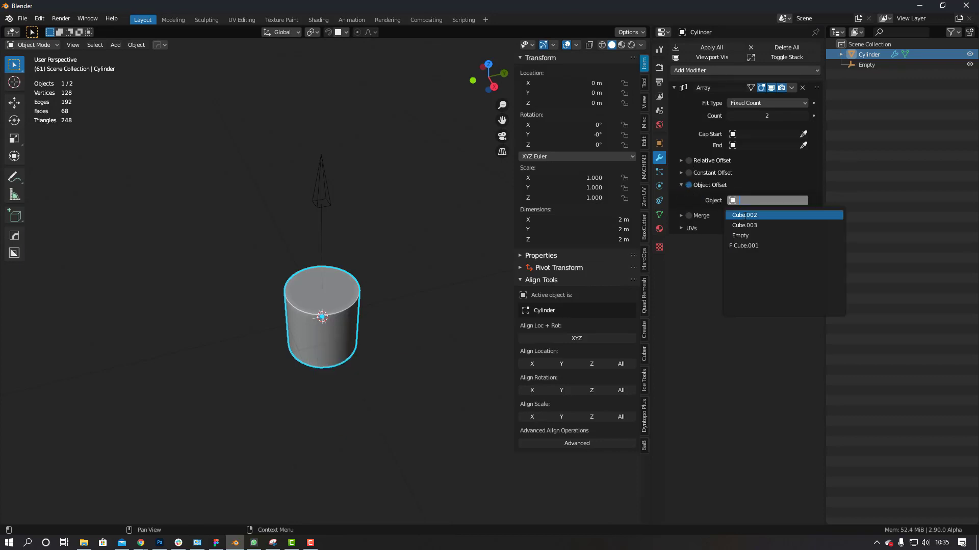
{"action": "left_click", "coordinate": [742, 234]}
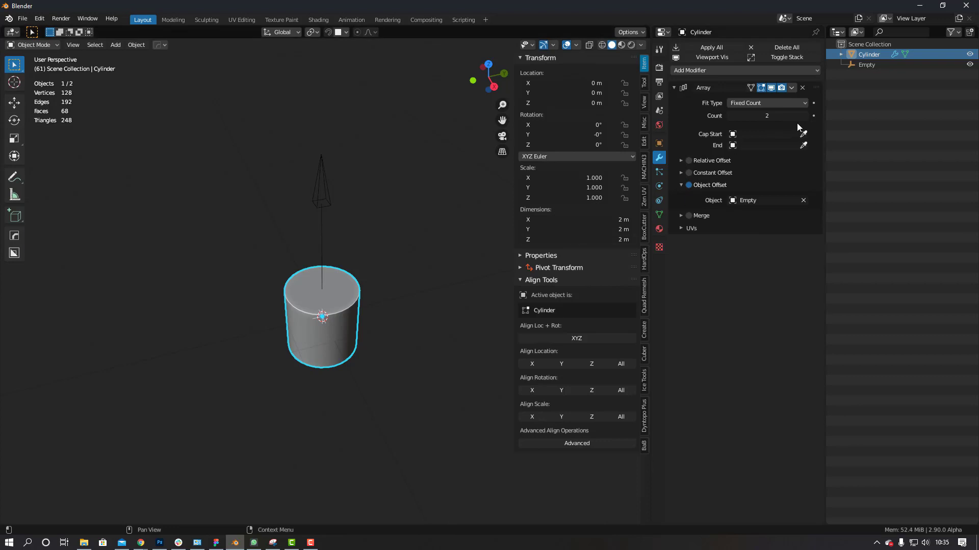
{"action": "left_click_drag", "start_coordinate": [803, 117], "coordinate": [864, 117]}
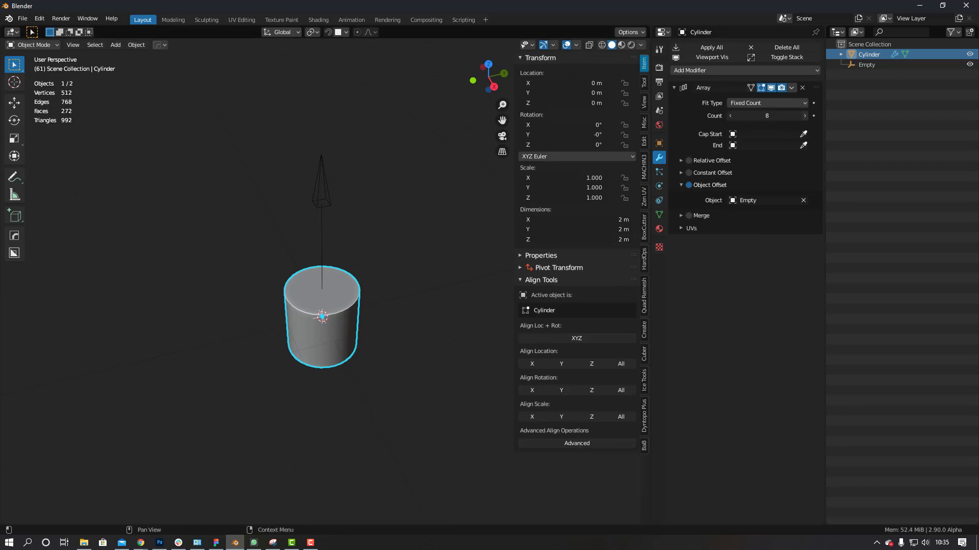
{"action": "left_click", "coordinate": [402, 294]}
{"action": "left_click", "coordinate": [345, 306]}
{"action": "left_click", "coordinate": [326, 188]}
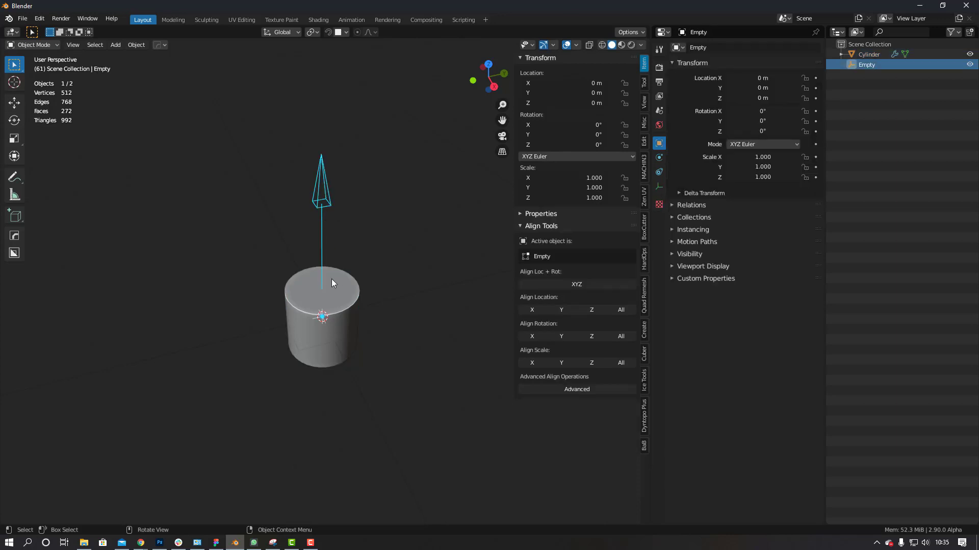
{"action": "left_click", "coordinate": [333, 296]}
{"action": "left_click", "coordinate": [319, 203]}
{"action": "key", "text": "r"}
{"action": "key", "text": "z"}
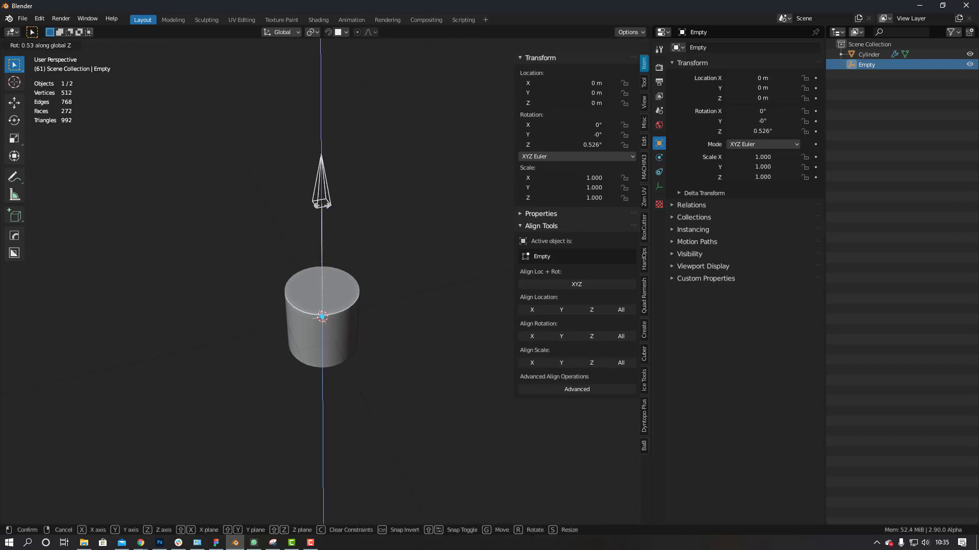
{"action": "right_click", "coordinate": [331, 334]}
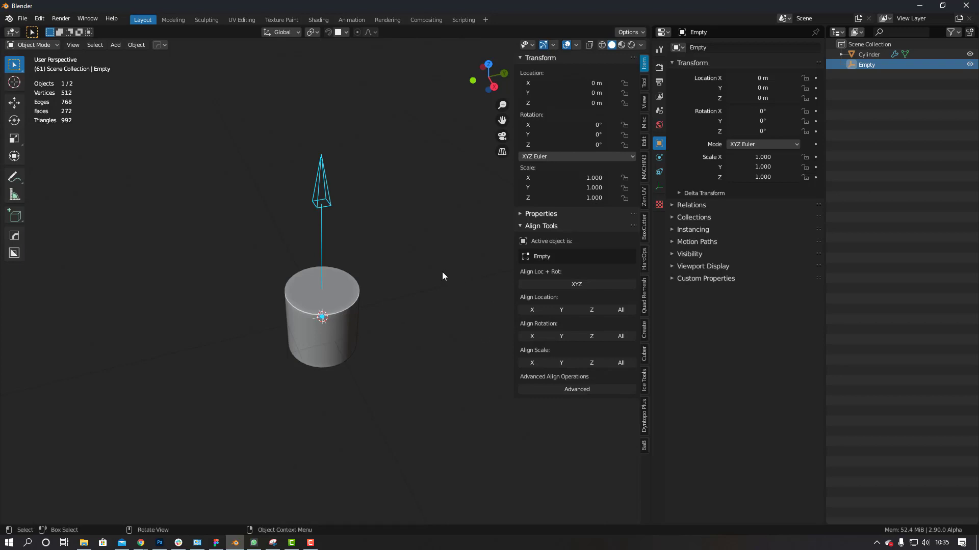
Step: Move the cylinder's whole mesh about -2.32 m along Y in Edit Mode, keeping its origin in place
{"action": "left_click", "coordinate": [373, 282]}
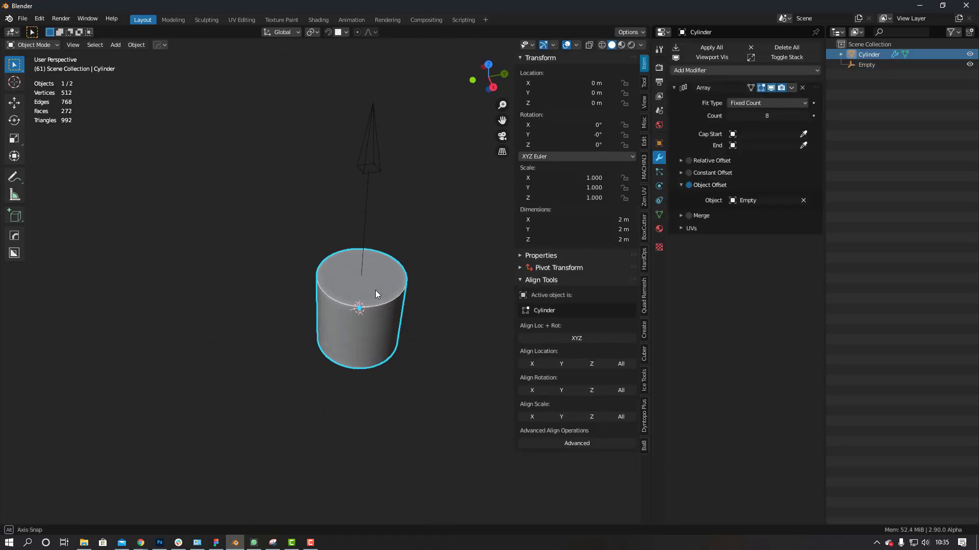
{"action": "key", "text": "Tab"}
{"action": "left_click", "coordinate": [439, 290]}
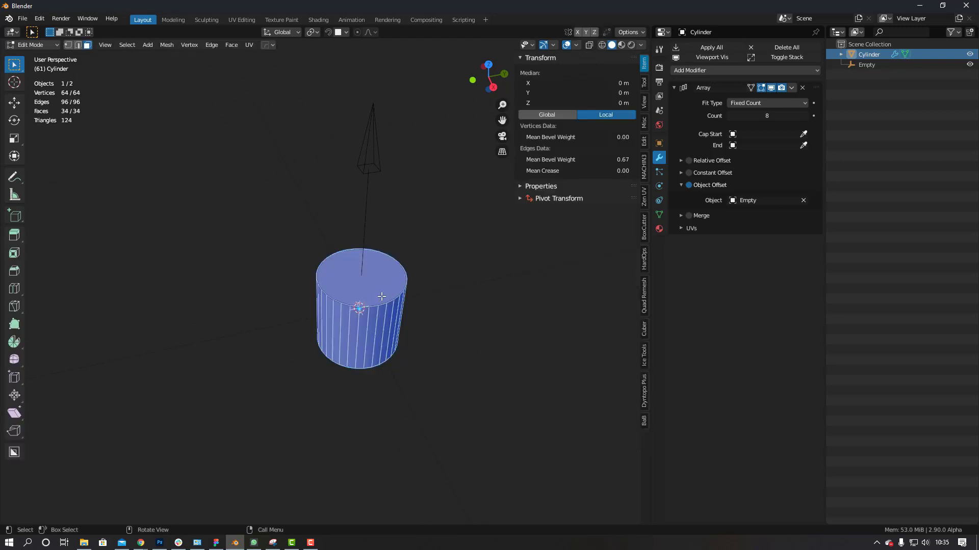
{"action": "key", "text": "g"}
{"action": "key", "text": "y"}
{"action": "left_click", "coordinate": [360, 307]}
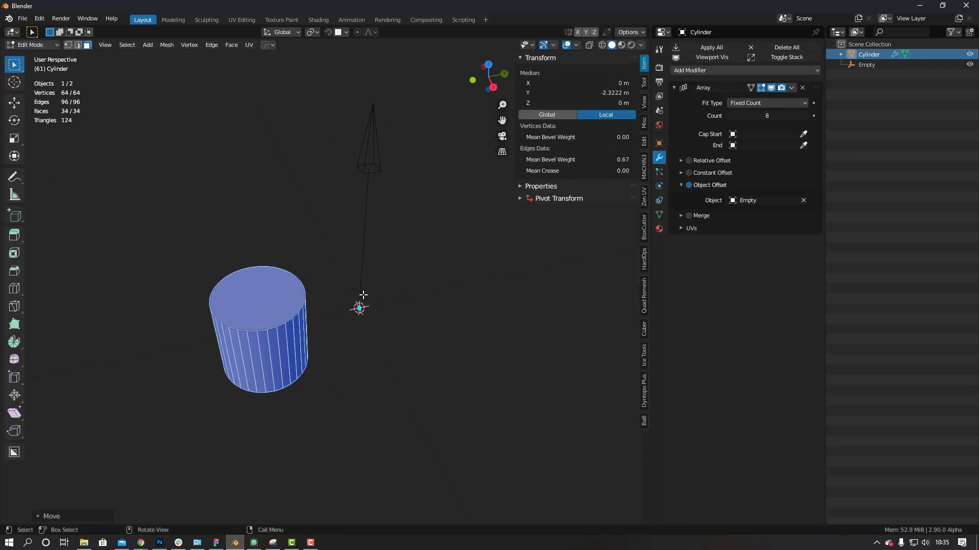
{"action": "key", "text": "Tab"}
Step: Return to Object Mode, select the Empty and rotate it about -45° around Z to spread the cylinders into a ring
{"action": "left_click", "coordinate": [360, 249]}
{"action": "left_click", "coordinate": [366, 217]}
{"action": "scroll", "coordinate": [366, 216], "scroll_direction": "down", "scroll_amount": 2}
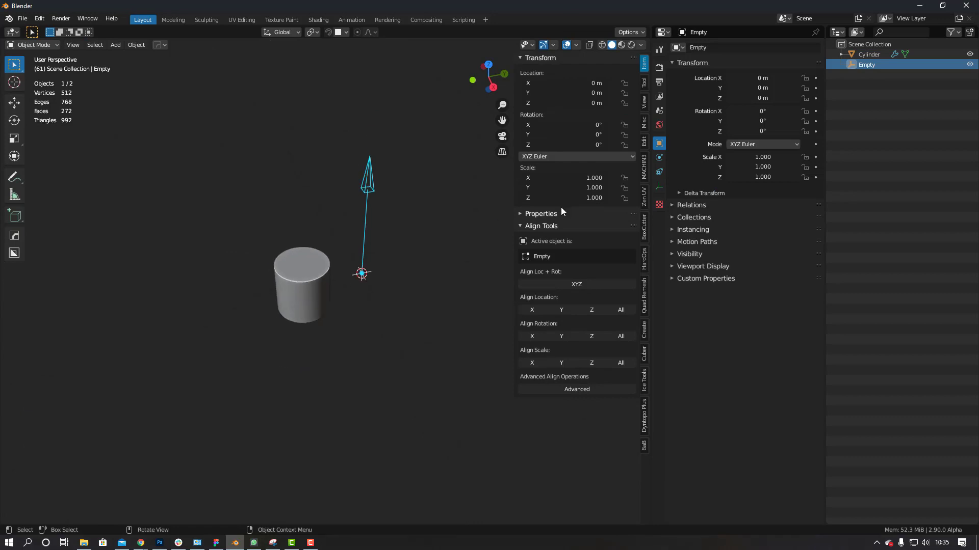
{"action": "left_click", "coordinate": [316, 278]}
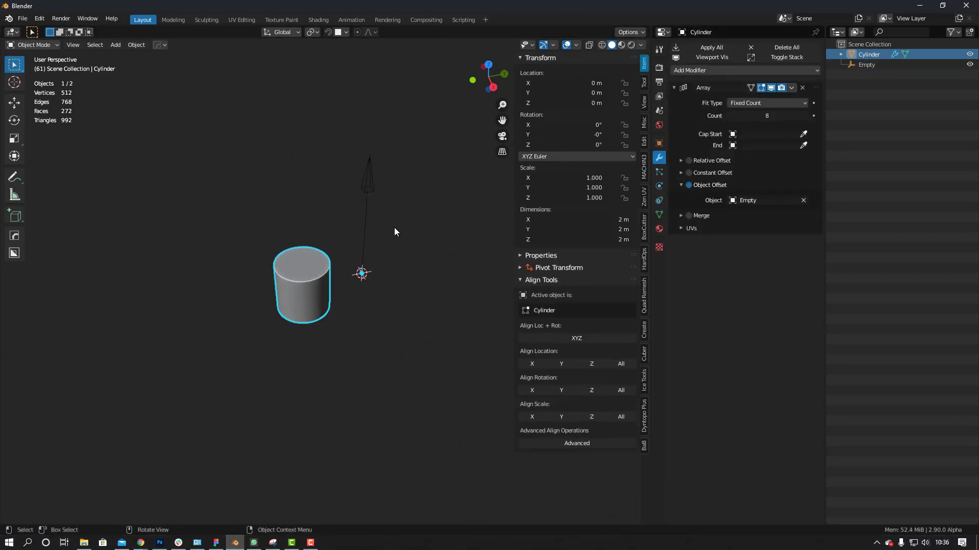
{"action": "left_click", "coordinate": [369, 189]}
{"action": "key", "text": "r"}
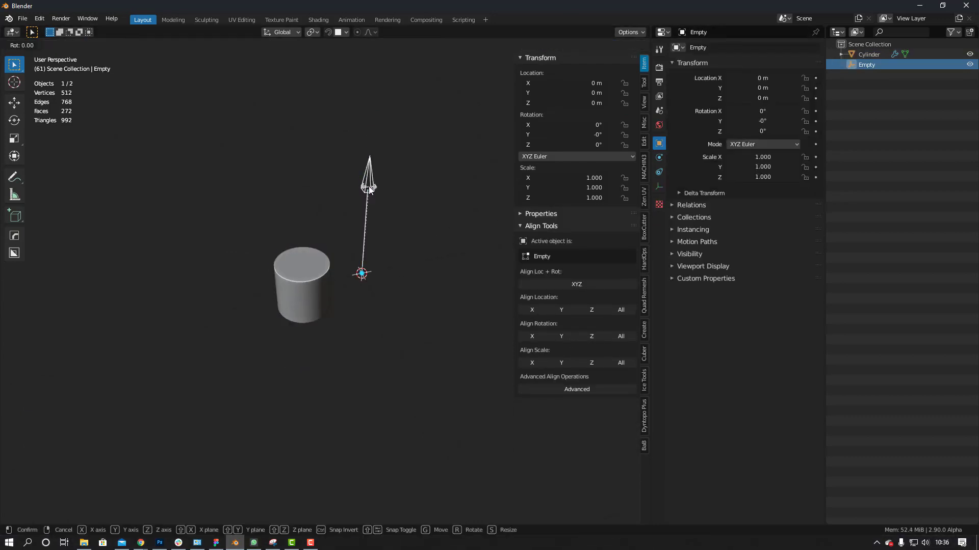
{"action": "key", "text": "z"}
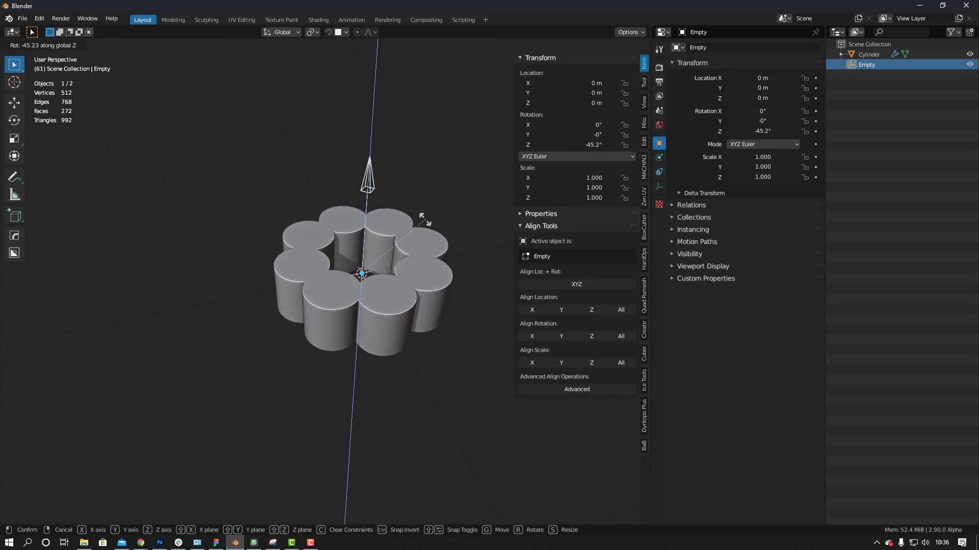
{"action": "left_click", "coordinate": [397, 219]}
{"action": "scroll", "coordinate": [390, 252], "scroll_direction": "up", "scroll_amount": 4}
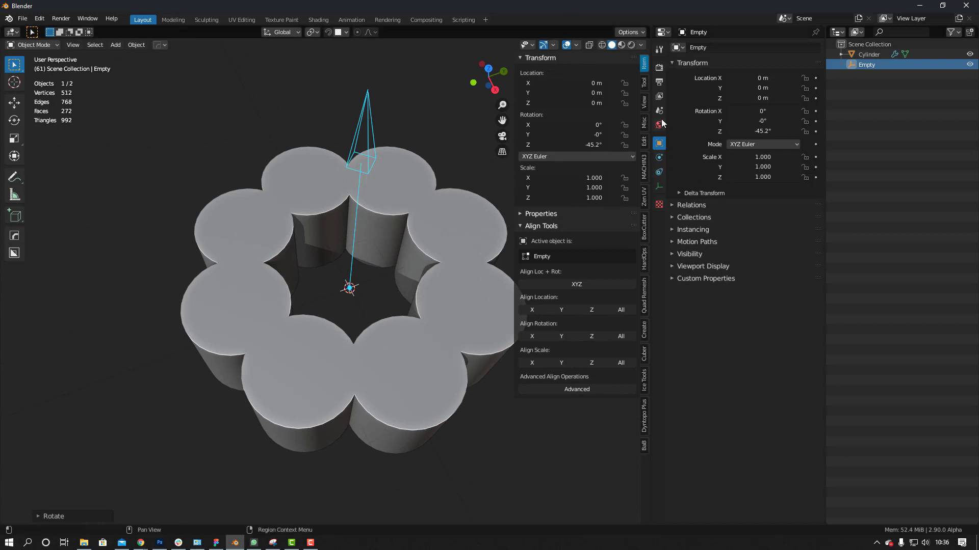
Step: Undo the Empty's rotation and the cylinder's mesh offset, then leave Edit Mode
{"action": "key", "text": "ctrl+z"}
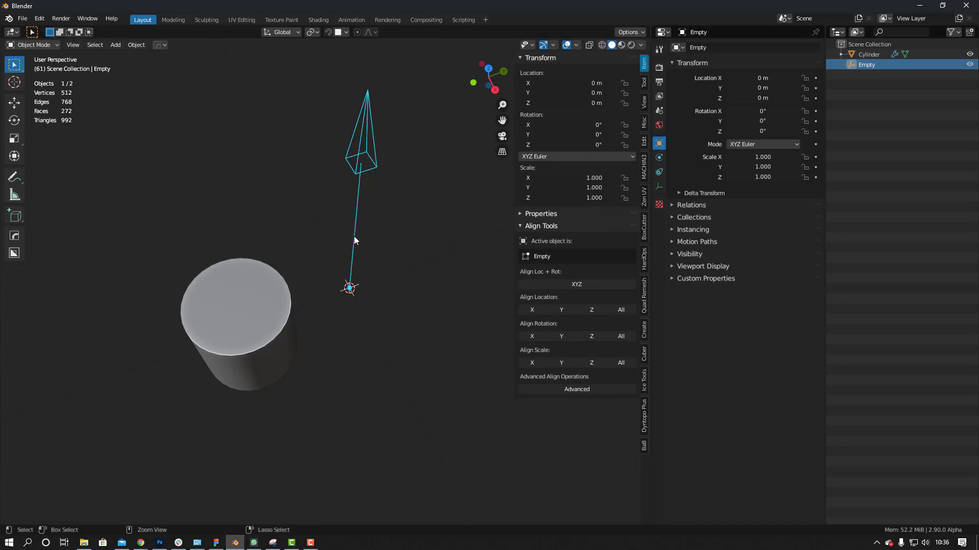
{"action": "key", "text": "ctrl+z"}
{"action": "key", "text": "ctrl+shift+z"}
{"action": "key", "text": "ctrl+z"}
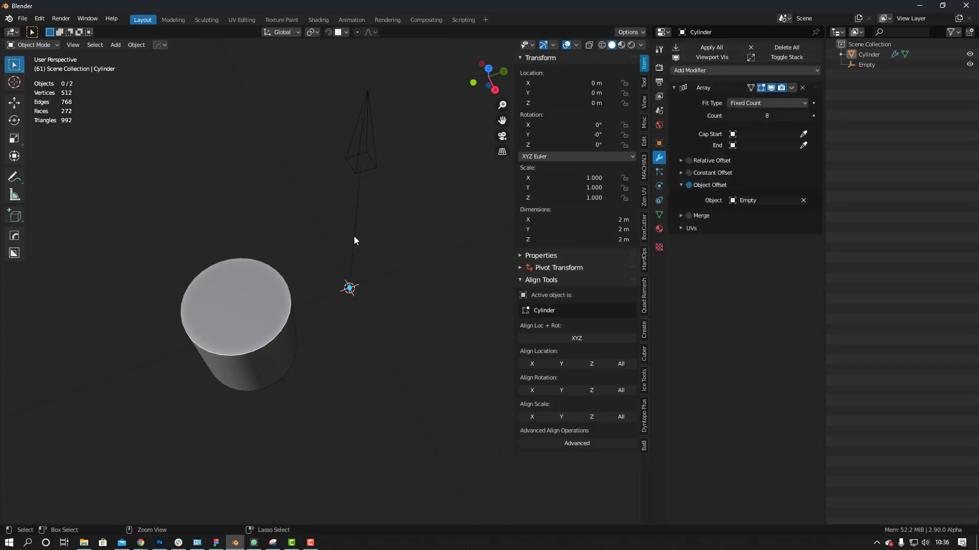
{"action": "key", "text": "ctrl+z"}
{"action": "key", "text": "ctrl+z"}
{"action": "key", "text": "Tab"}
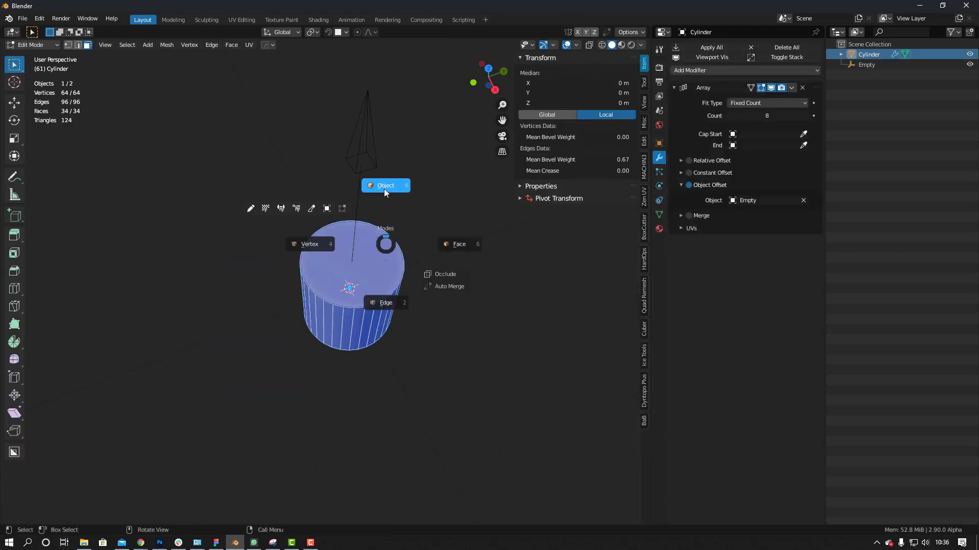
{"action": "left_click", "coordinate": [384, 190]}
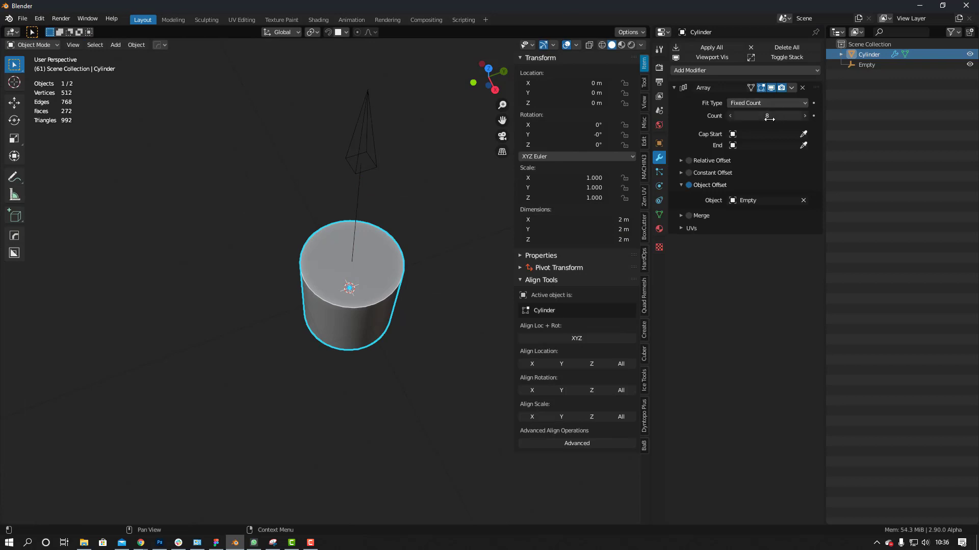
Step: Collapse the cylinder's Array modifier settings and add a Displace modifier with its direction set to Y
{"action": "left_click", "coordinate": [675, 88]}
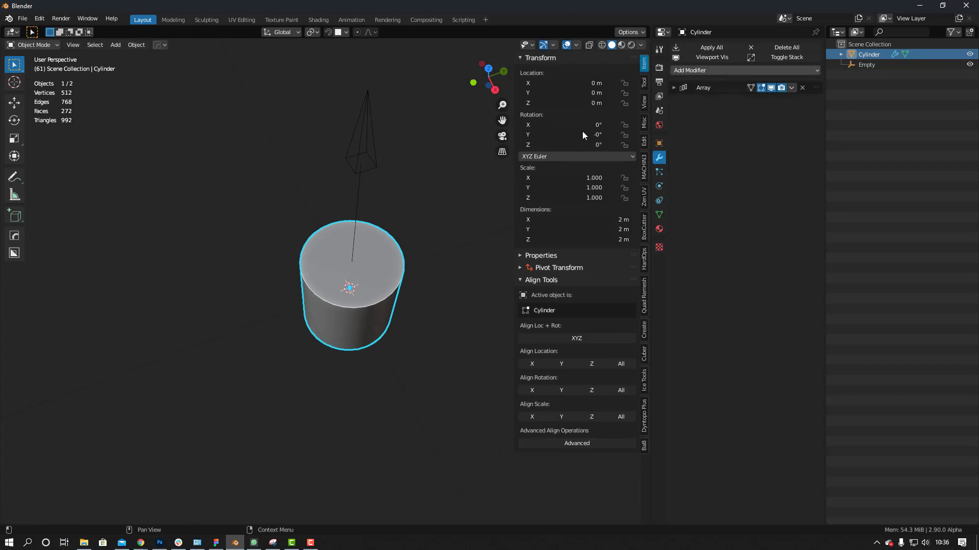
{"action": "left_click", "coordinate": [713, 70]}
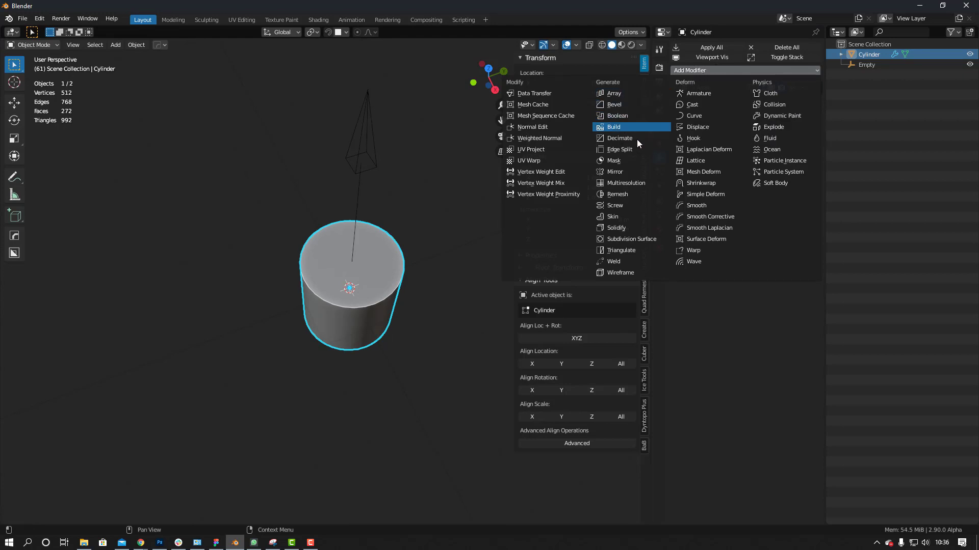
{"action": "left_click", "coordinate": [708, 126]}
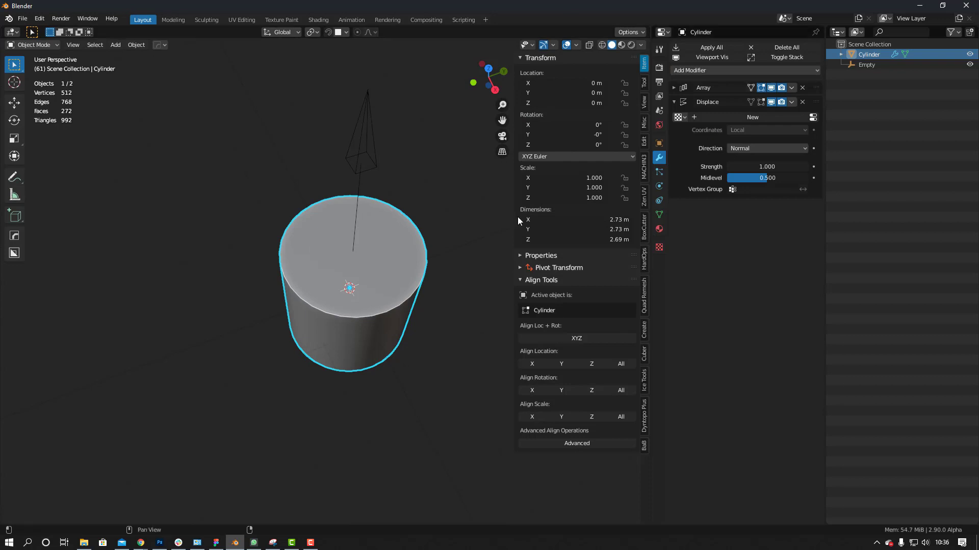
{"action": "left_click", "coordinate": [742, 148]}
{"action": "left_click", "coordinate": [739, 172]}
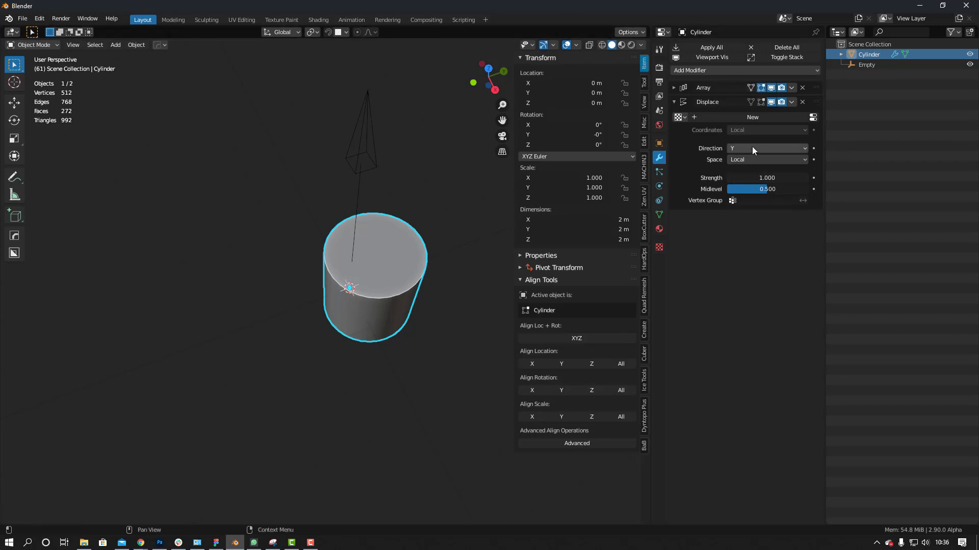
{"action": "left_click", "coordinate": [735, 148]}
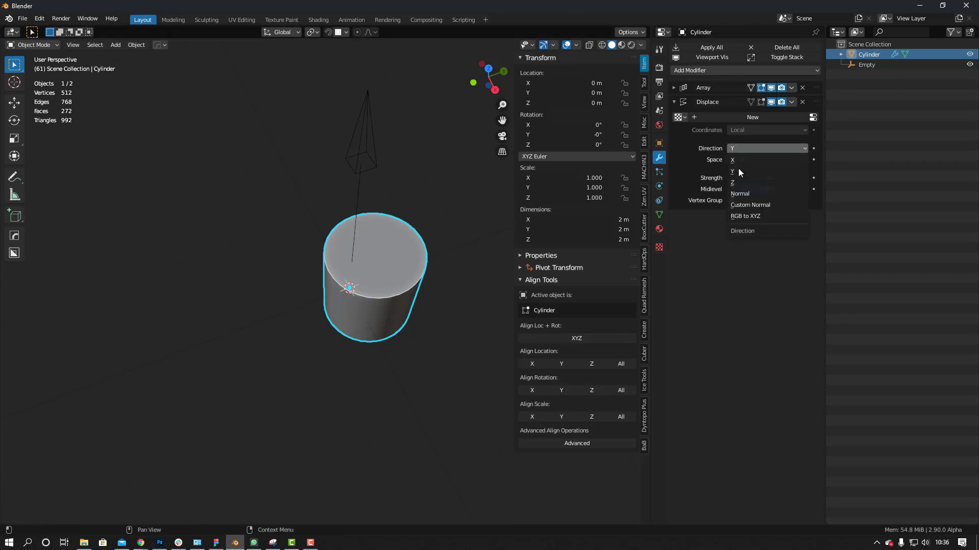
{"action": "left_click", "coordinate": [738, 172]}
Step: Set the Displace strength to 6.9 and move the Displace modifier above the Array in the stack
{"action": "left_click_drag", "start_coordinate": [763, 177], "coordinate": [810, 177]}
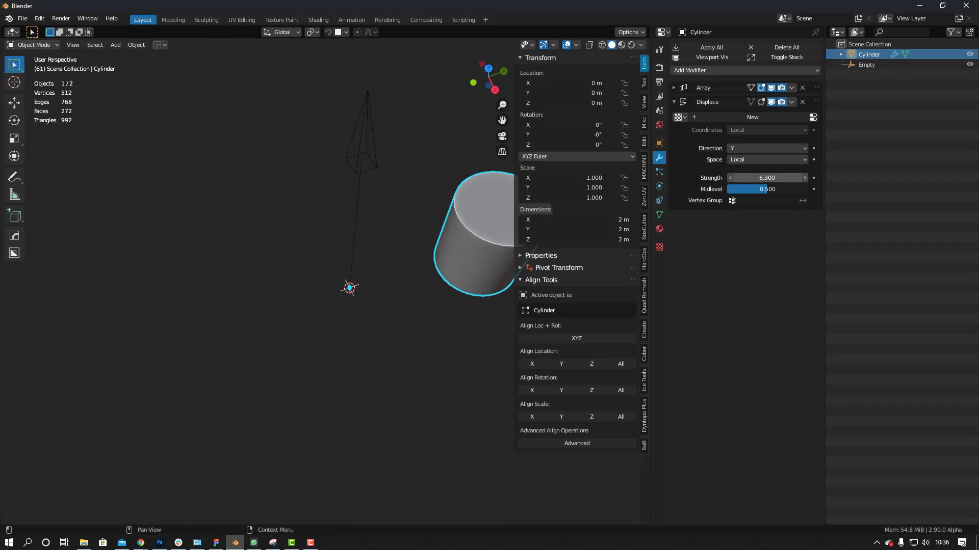
{"action": "left_click", "coordinate": [674, 103]}
{"action": "left_click_drag", "start_coordinate": [816, 102], "coordinate": [813, 84]}
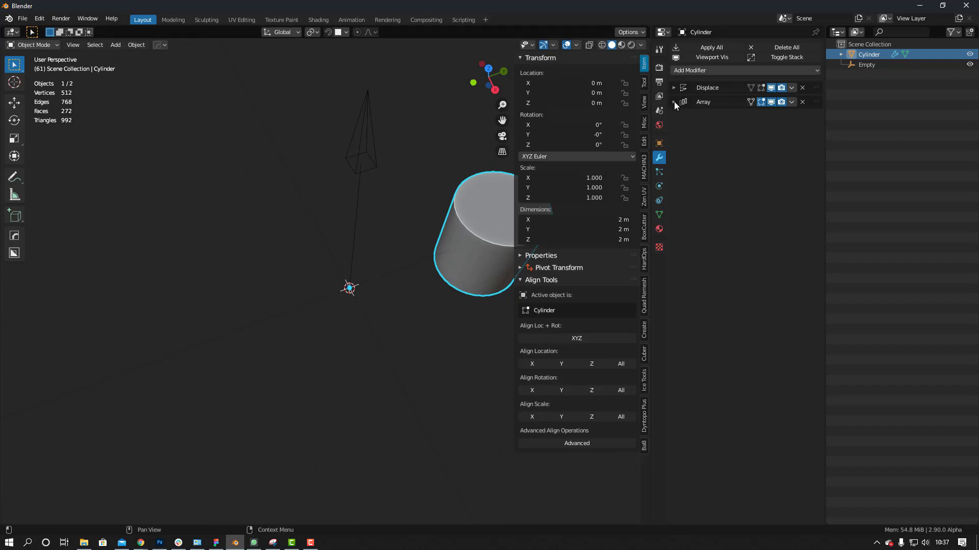
Step: Set the Empty's Z rotation to about 42.5° to spread the copies around it
{"action": "left_click", "coordinate": [359, 152]}
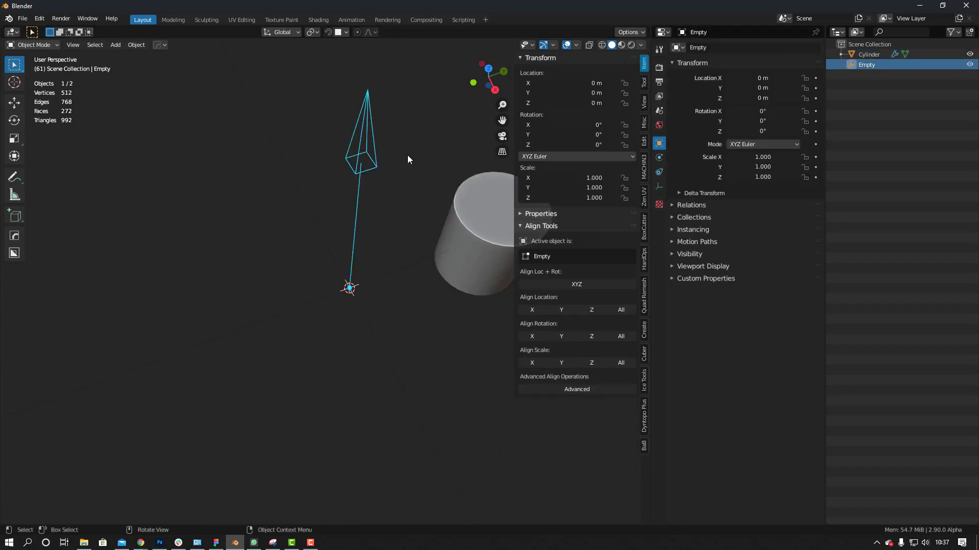
{"action": "left_click_drag", "start_coordinate": [566, 144], "coordinate": [688, 163]}
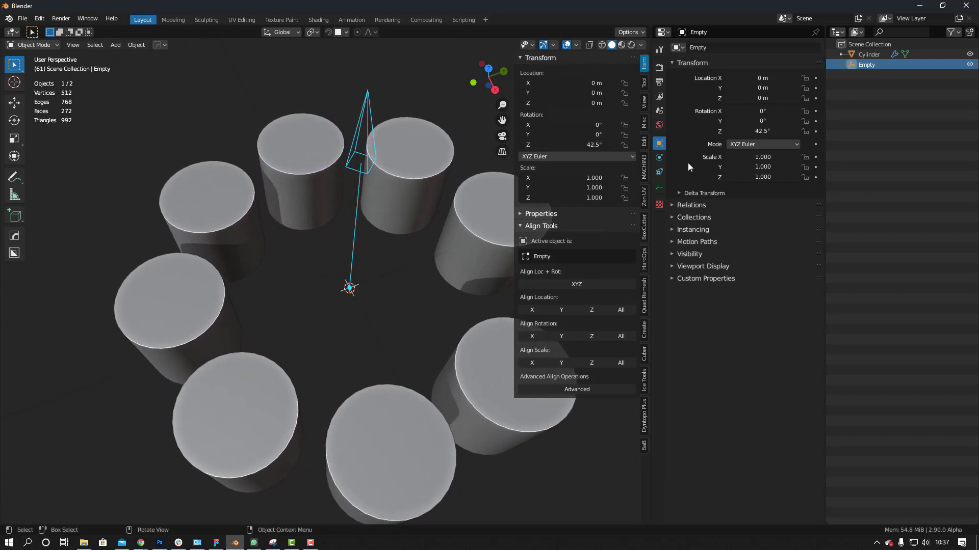
Step: Select the cylinder and raise its Array modifier count to 12
{"action": "left_click", "coordinate": [256, 194]}
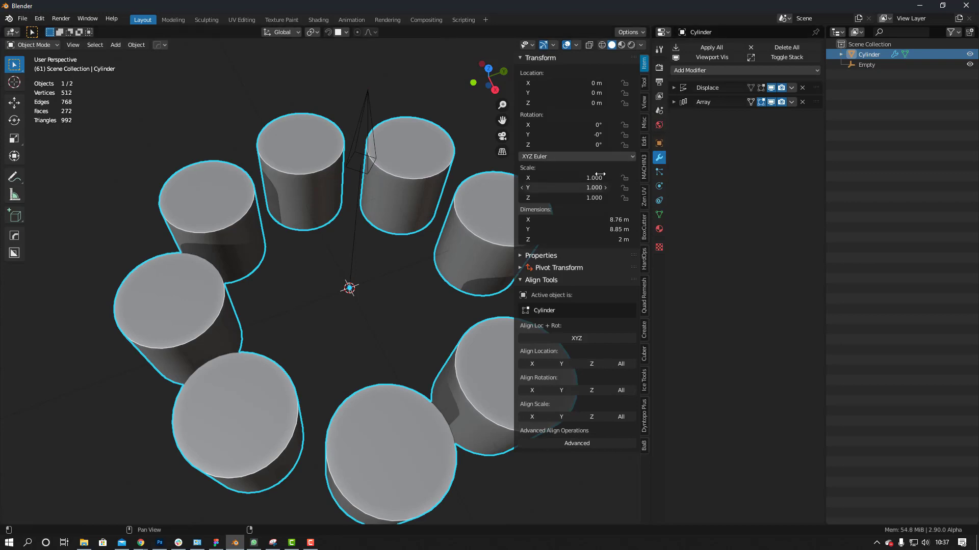
{"action": "left_click", "coordinate": [674, 102]}
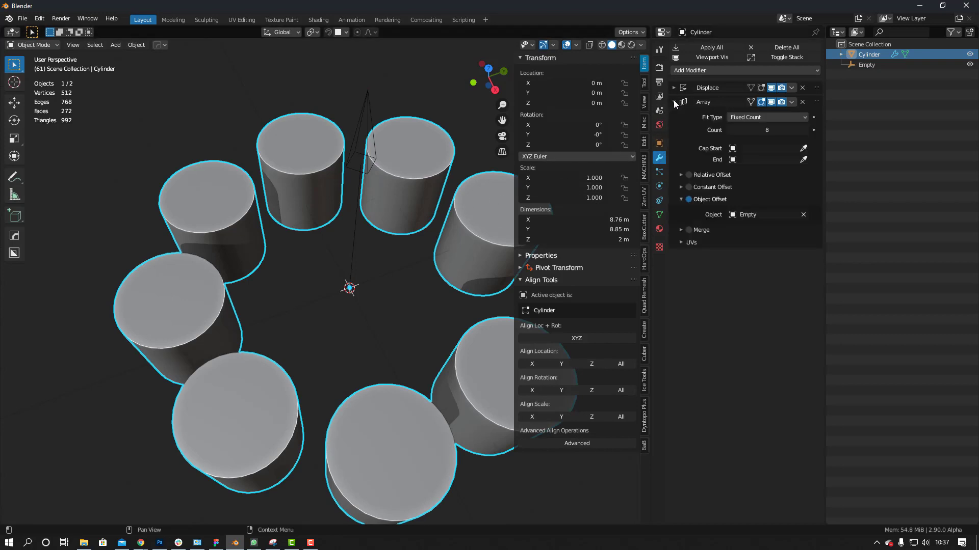
{"action": "left_click", "coordinate": [805, 130]}
{"action": "left_click", "coordinate": [804, 130]}
{"action": "left_click", "coordinate": [804, 130]}
{"action": "left_click", "coordinate": [805, 130]}
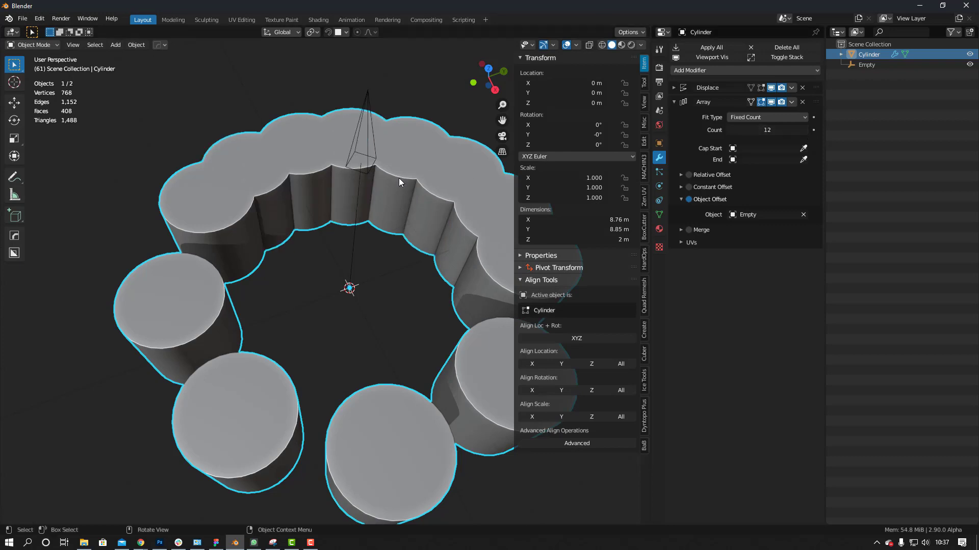
Step: Set the cylinder's Displace strength to 12.5 to widen the ring
{"action": "left_click", "coordinate": [673, 87]}
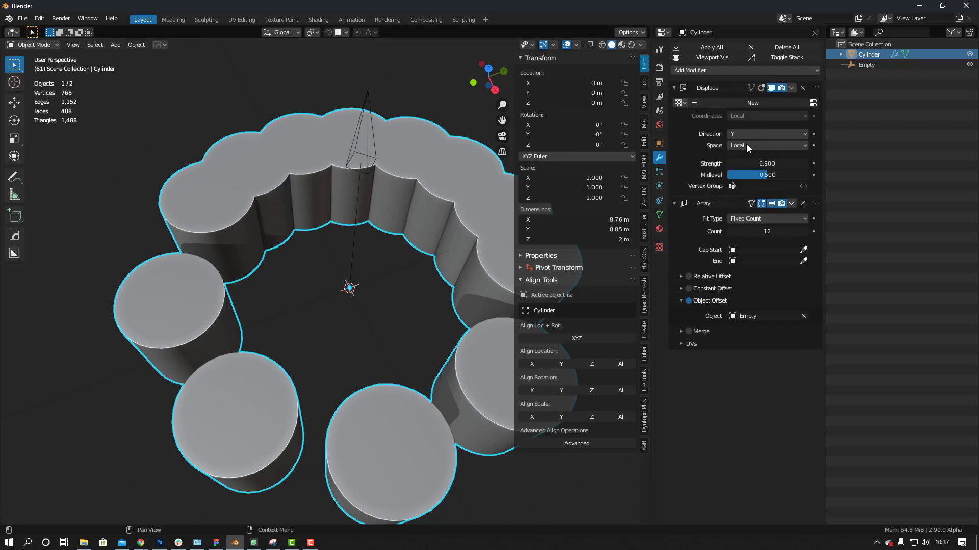
{"action": "left_click_drag", "start_coordinate": [766, 163], "coordinate": [818, 164]}
{"action": "scroll", "coordinate": [418, 148], "scroll_direction": "down", "scroll_amount": 5}
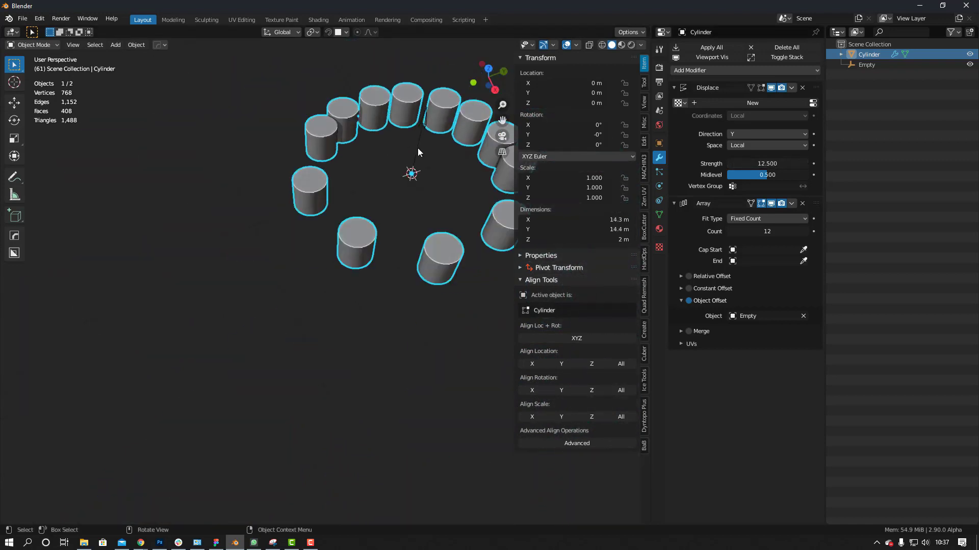
Step: Set the Empty's Z rotation to 30° so the twelve cylinders are evenly spaced, checking from the top view
{"action": "left_click", "coordinate": [489, 69]}
{"action": "middle_click_drag", "start_coordinate": [438, 132], "coordinate": [324, 164], "text": "shift"}
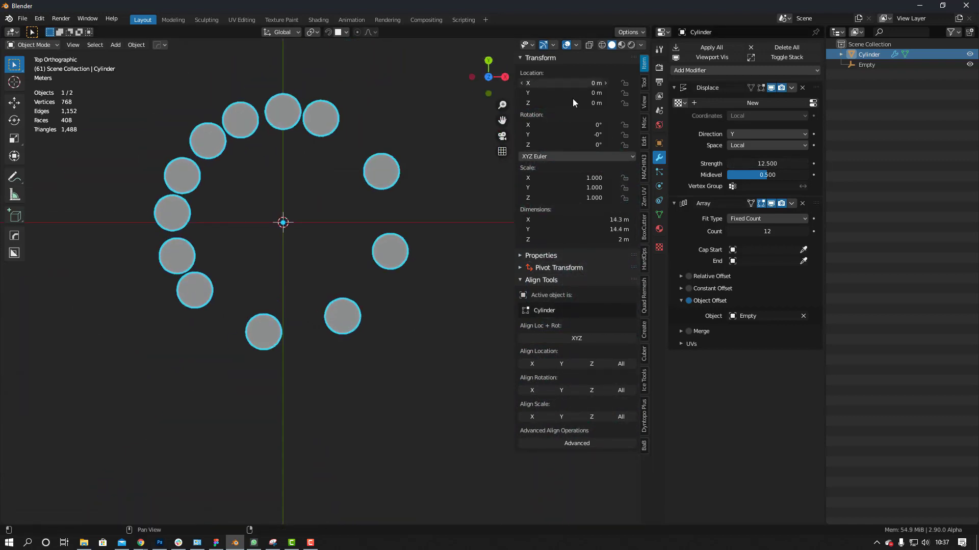
{"action": "left_click", "coordinate": [283, 224]}
{"action": "left_click_drag", "start_coordinate": [586, 144], "coordinate": [570, 145]}
{"action": "middle_click_drag", "start_coordinate": [326, 182], "coordinate": [347, 178]}
Step: Parent the cylinder to the Empty using the Object parent type
{"action": "left_click", "coordinate": [313, 139]}
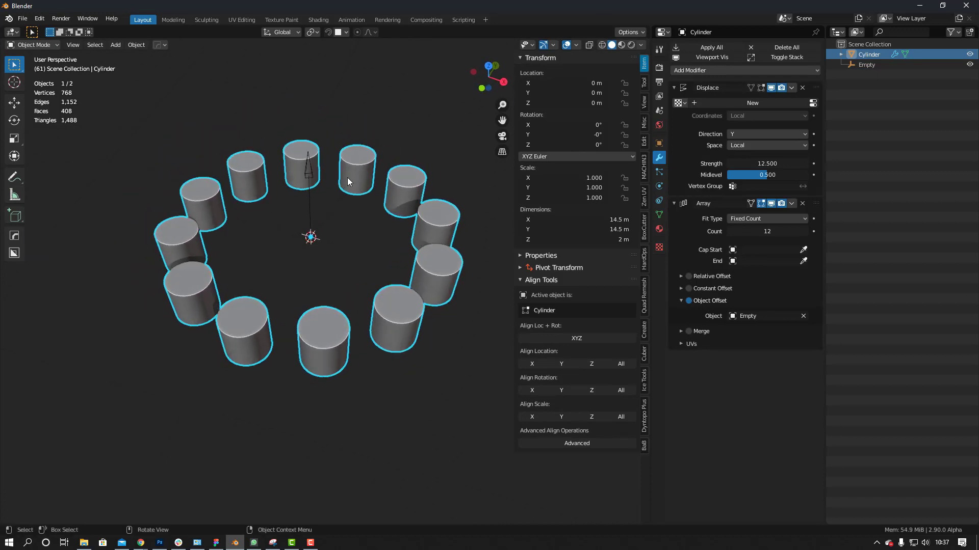
{"action": "left_click", "coordinate": [313, 176]}
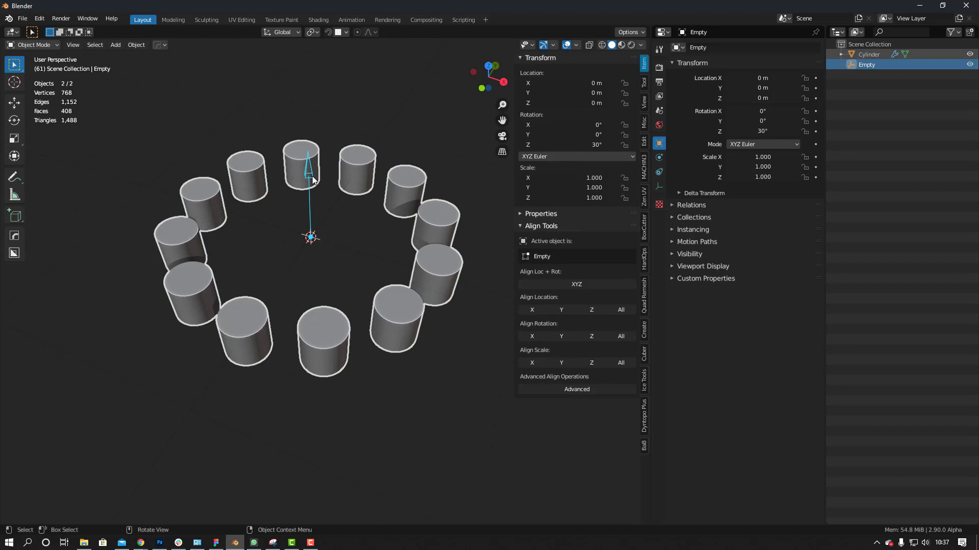
{"action": "key", "text": "ctrl+p"}
{"action": "left_click", "coordinate": [299, 177]}
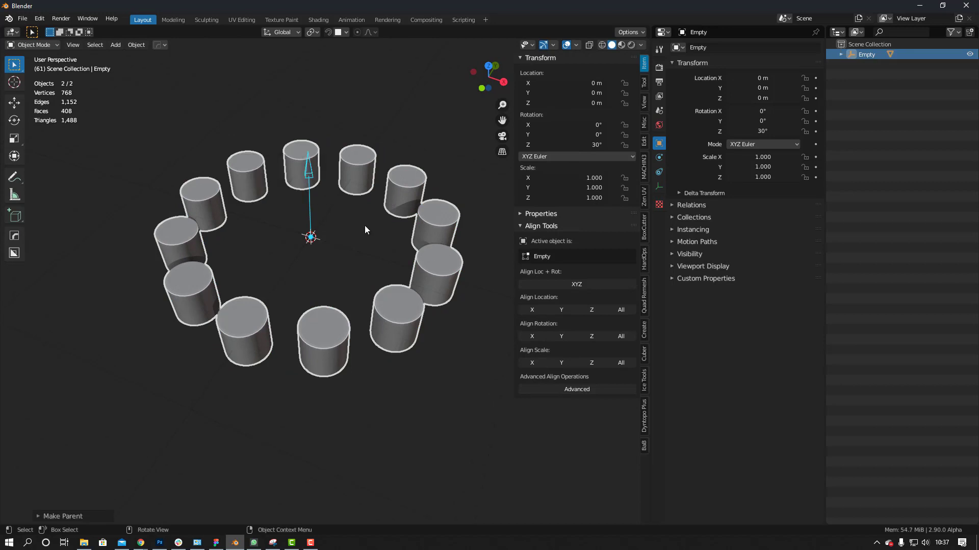
Step: Select only the Empty and try moving it together with its parented cylinders, cancelling the move
{"action": "left_click", "coordinate": [365, 225]}
{"action": "left_click", "coordinate": [313, 178]}
{"action": "key", "text": "g"}
{"action": "right_click", "coordinate": [305, 180]}
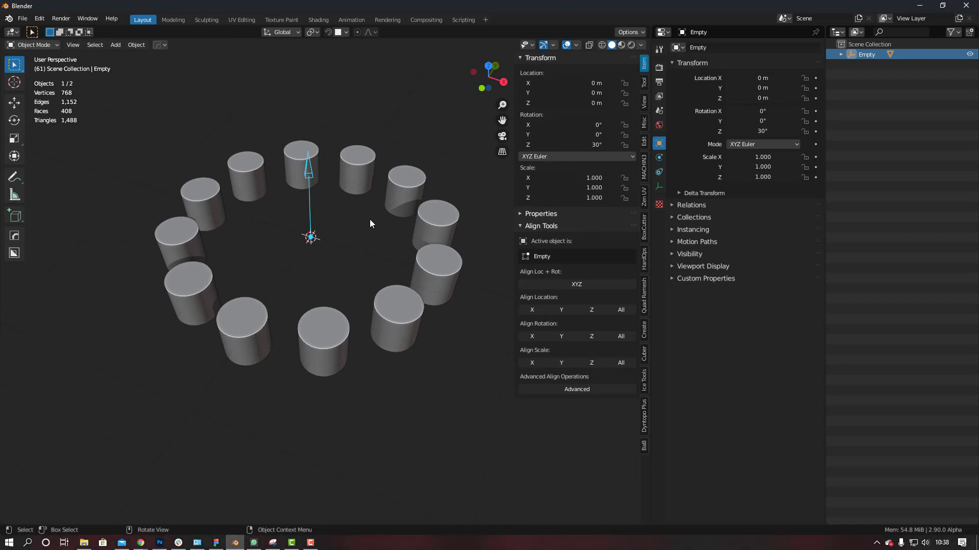
Step: Rotate the Empty by 90° around the global Y axis together with its parented ring of cylinders
{"action": "key", "text": "r"}
{"action": "key", "text": "y"}
{"action": "key", "text": "9"}
{"action": "key", "text": "0"}
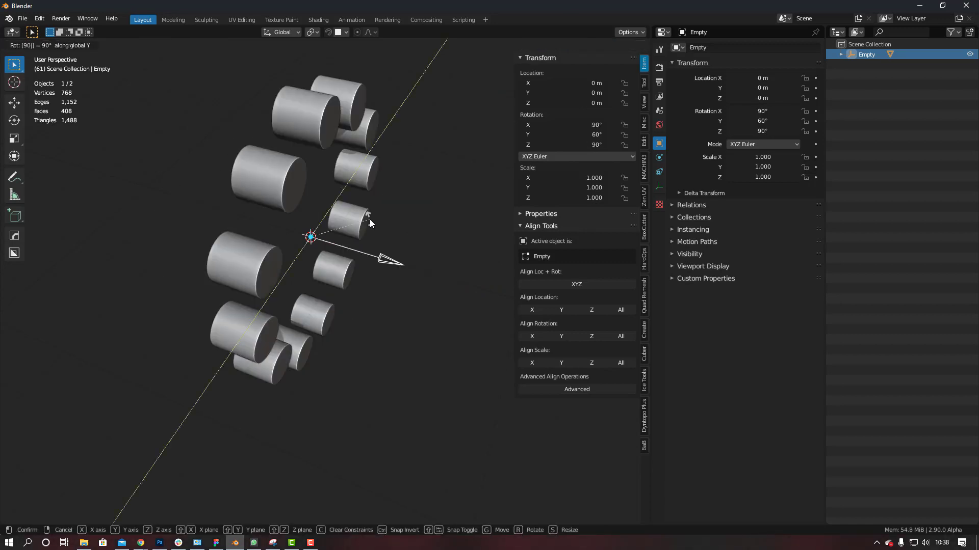
{"action": "key", "text": "Return"}
{"action": "middle_click_drag", "start_coordinate": [343, 172], "coordinate": [316, 189]}
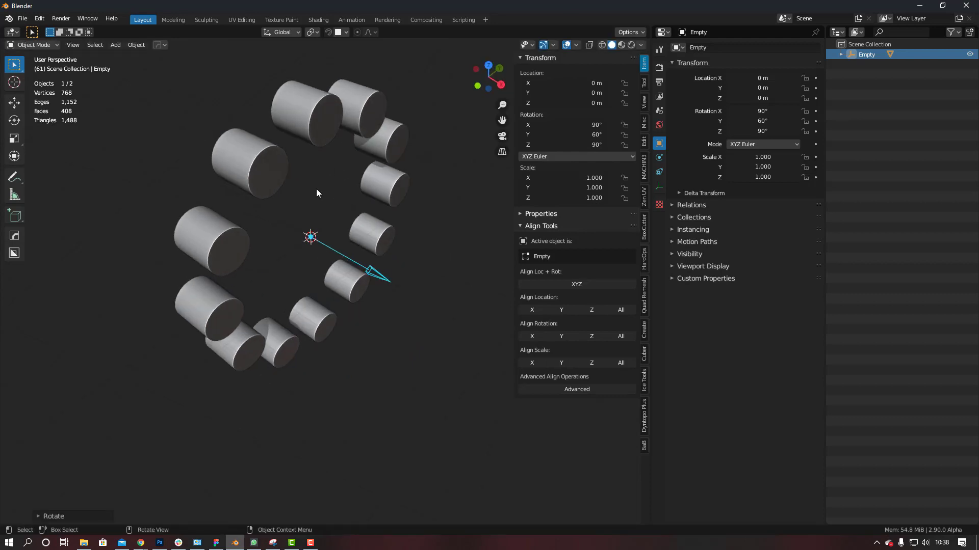
Step: Enter face editing on the cylinder and enable the Displace modifier's display in Edit Mode
{"action": "left_click", "coordinate": [317, 133]}
{"action": "key", "text": "Tab"}
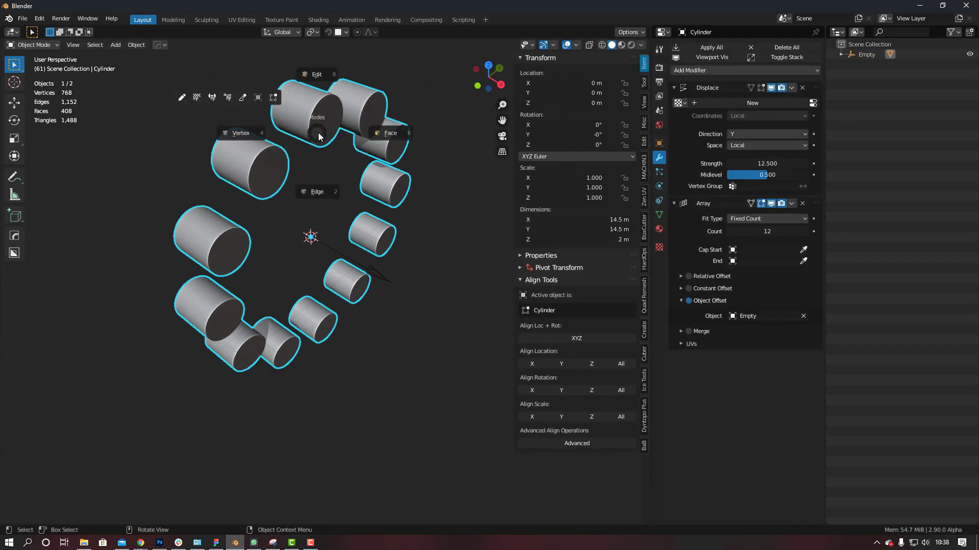
{"action": "left_click", "coordinate": [388, 134]}
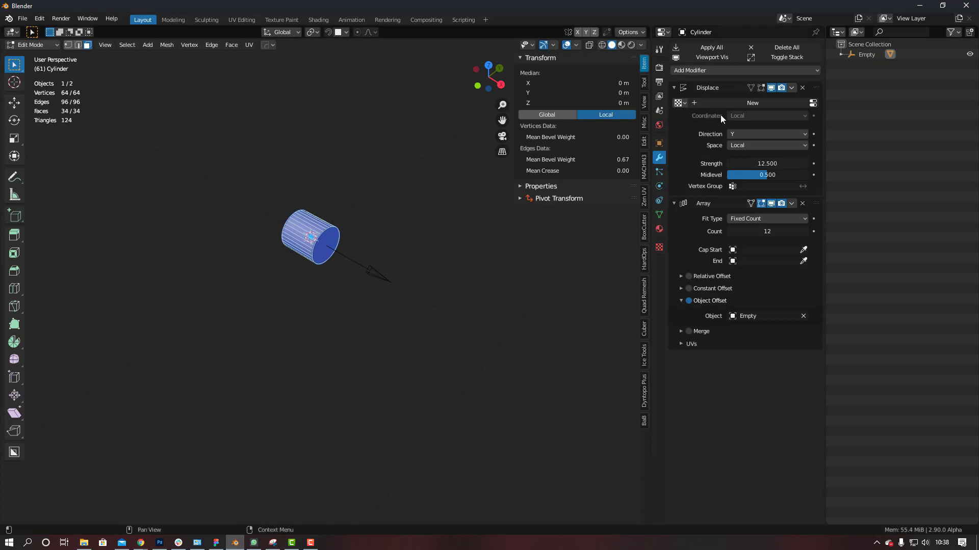
{"action": "left_click", "coordinate": [761, 88]}
{"action": "scroll", "coordinate": [323, 242], "scroll_direction": "up", "scroll_amount": 3}
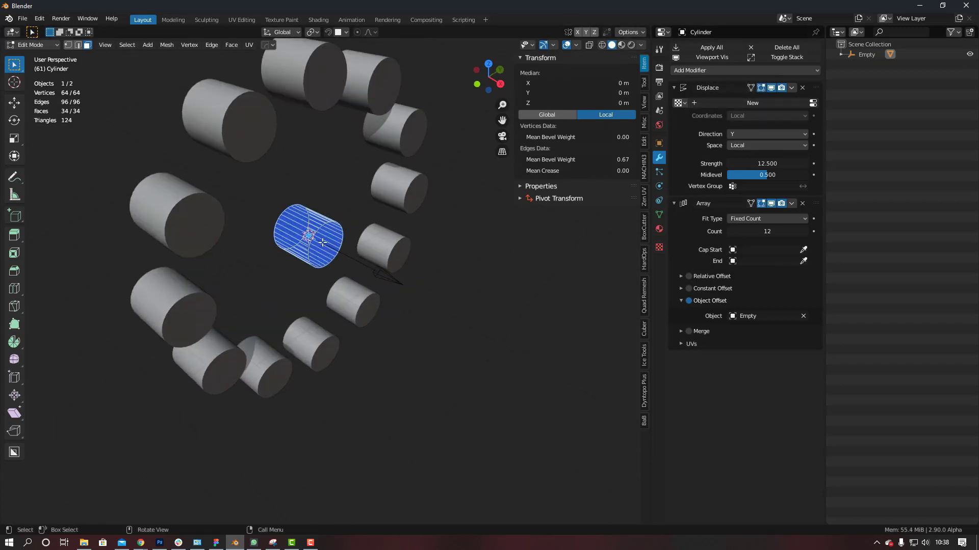
Step: Inset the end cap face of the original cylinder and extrude the inner face outward
{"action": "key", "text": "Tab"}
{"action": "left_click", "coordinate": [391, 246]}
{"action": "left_click", "coordinate": [320, 245]}
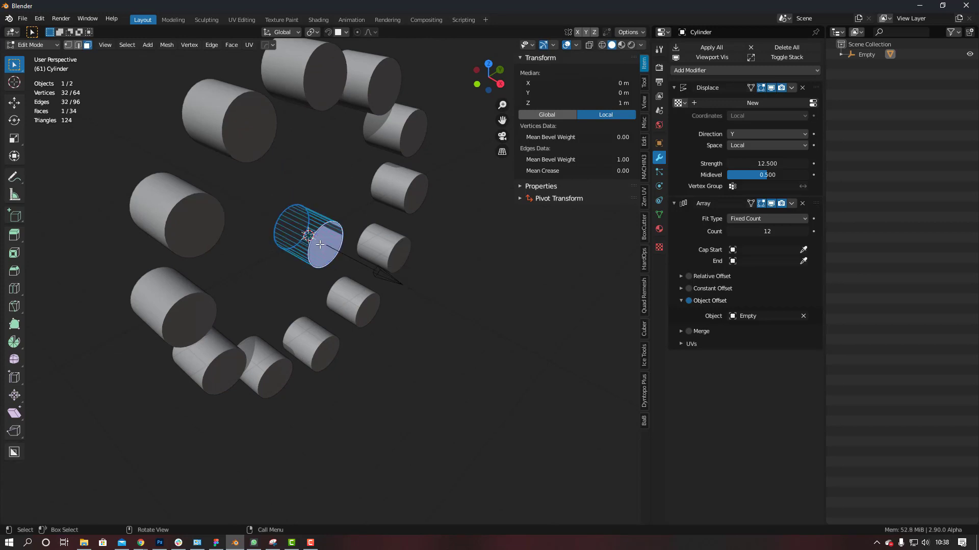
{"action": "key", "text": "i"}
{"action": "left_click", "coordinate": [352, 246]}
{"action": "key", "text": "e"}
{"action": "left_click", "coordinate": [344, 240]}
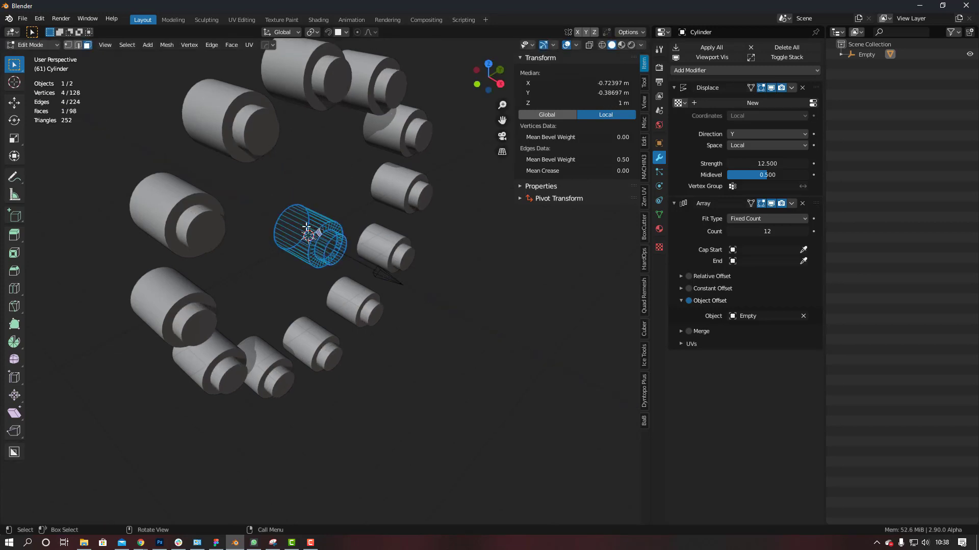
Step: Add a loop cut around the cylinder's main body, bevel it into a wide band, and extrude the band outward along its normals
{"action": "left_click", "coordinate": [300, 224]}
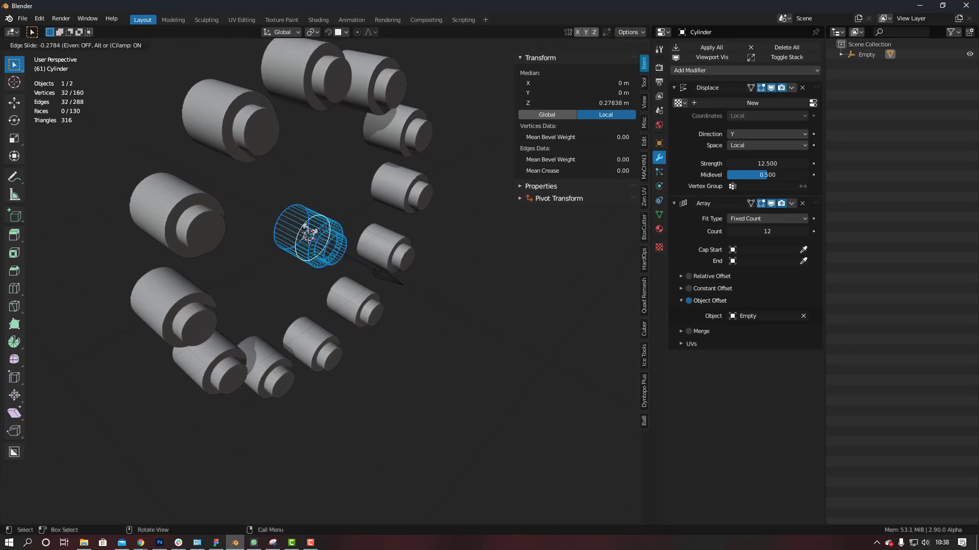
{"action": "left_click", "coordinate": [304, 226]}
{"action": "key", "text": "ctrl+b"}
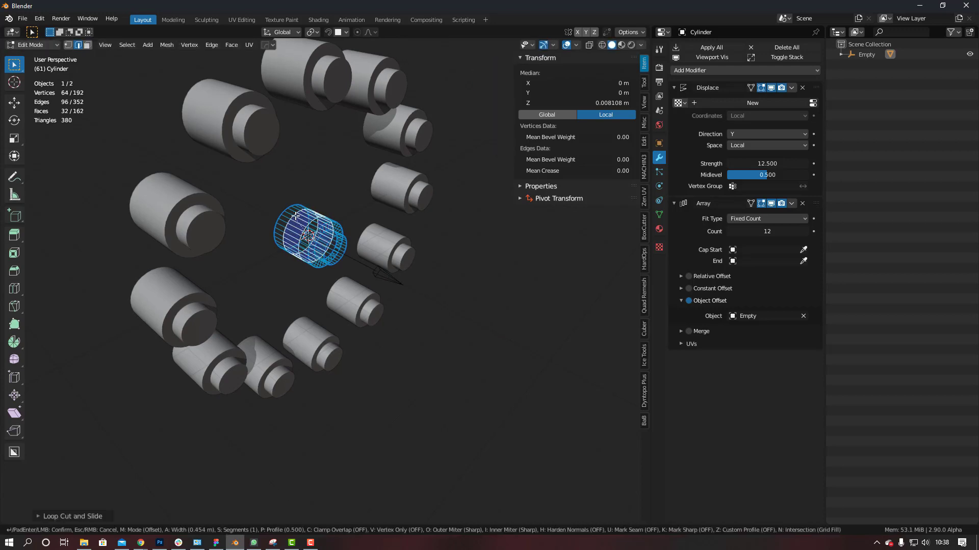
{"action": "left_click", "coordinate": [304, 222]}
{"action": "key", "text": "alt+e"}
{"action": "left_click", "coordinate": [304, 222]}
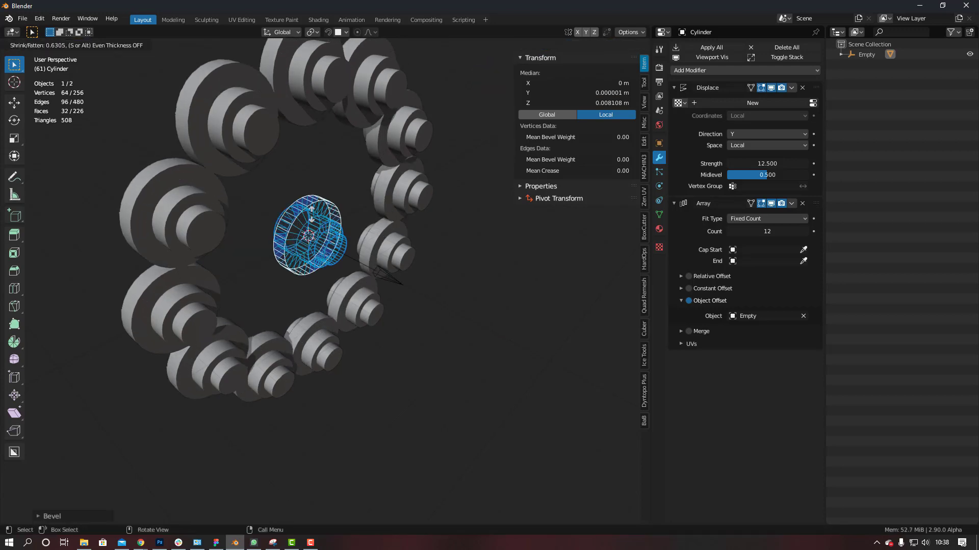
{"action": "left_click", "coordinate": [304, 221]}
Step: Cut a narrow groove around the middle of the raised band by bevelling a centred loop cut and extruding it inward along normals
{"action": "key", "text": "Tab"}
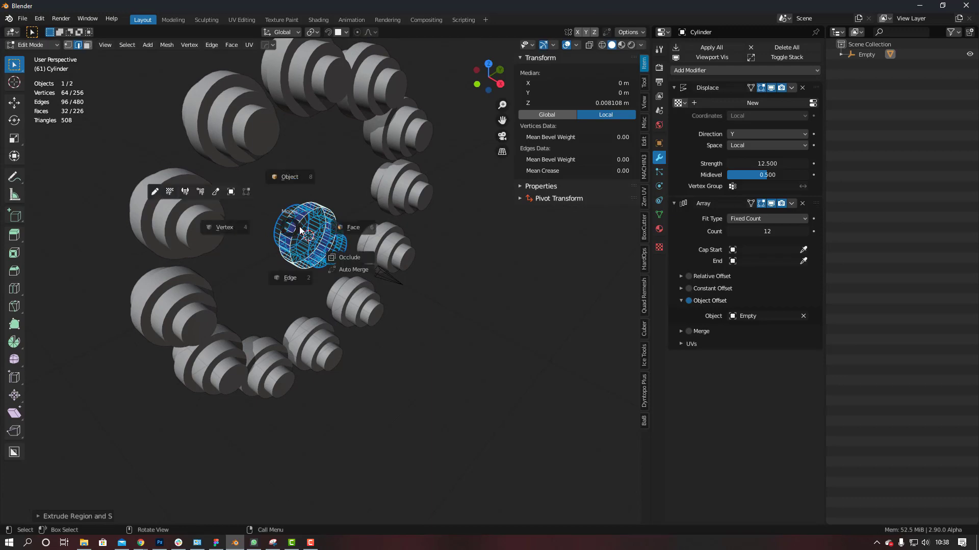
{"action": "left_click", "coordinate": [292, 227]}
{"action": "key", "text": "ctrl+r"}
{"action": "left_click", "coordinate": [290, 225]}
{"action": "right_click", "coordinate": [290, 225]}
{"action": "key", "text": "ctrl+b"}
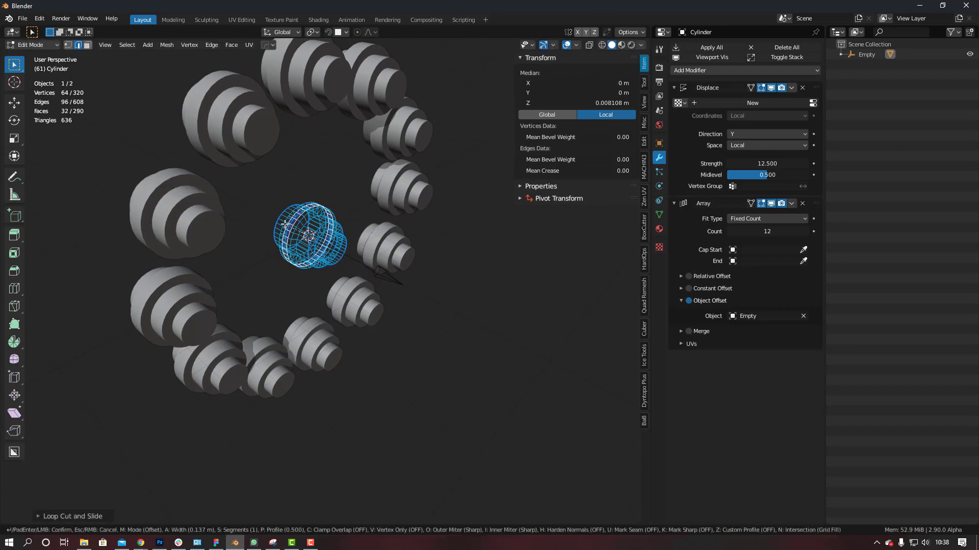
{"action": "left_click", "coordinate": [289, 225]}
{"action": "key", "text": "alt+e"}
{"action": "left_click", "coordinate": [288, 225]}
{"action": "left_click", "coordinate": [285, 228]}
Step: Inset the end face of the narrow cylinder section and extrude the inner face inward to hollow out the end
{"action": "key", "text": "Tab"}
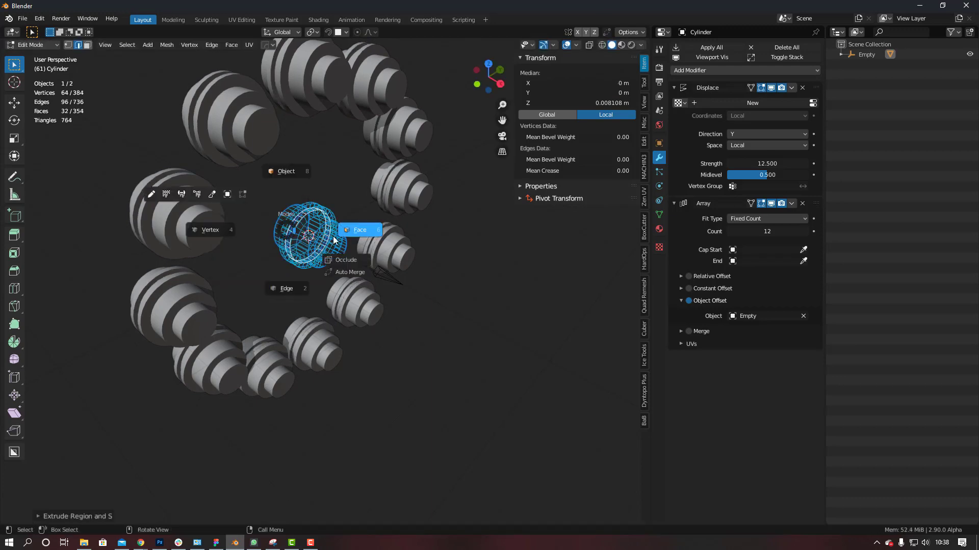
{"action": "left_click", "coordinate": [334, 235]}
{"action": "left_click", "coordinate": [335, 248]}
{"action": "mouse_move", "coordinate": [342, 251]}
{"action": "middle_mouse_down"}
{"action": "mouse_move", "coordinate": [335, 244]}
{"action": "mouse_move", "coordinate": [353, 238]}
{"action": "middle_mouse_up"}
{"action": "key", "text": "i"}
{"action": "left_click", "coordinate": [394, 258]}
{"action": "key", "text": "e"}
{"action": "left_click", "coordinate": [356, 249]}
Step: Select the circular edge loop at the rim of the hollowed end and bevel it
{"action": "scroll", "coordinate": [352, 237], "scroll_direction": "up", "scroll_amount": 6}
{"action": "left_click", "coordinate": [334, 261]}
{"action": "key", "text": "2"}
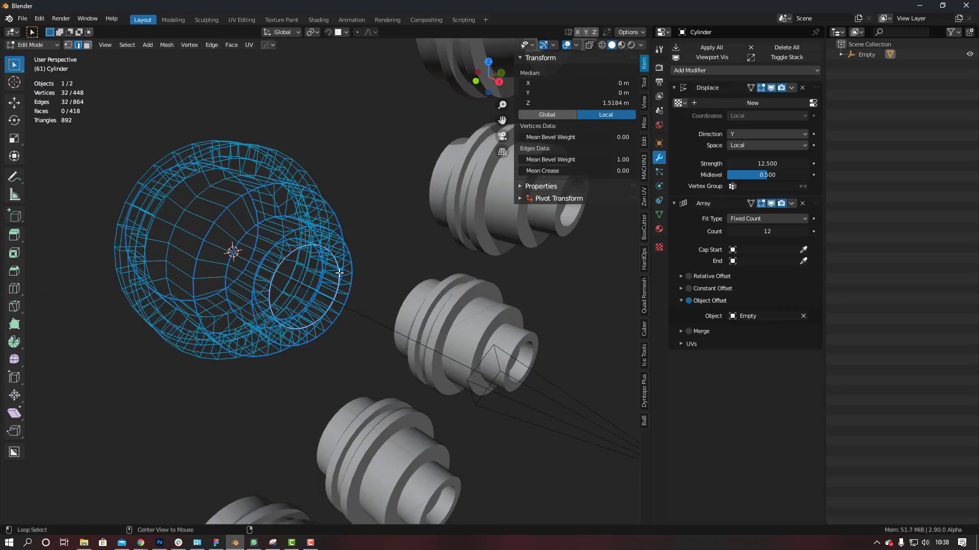
{"action": "key", "text": "ctrl+b"}
{"action": "left_click", "coordinate": [351, 273]}
Step: Return to Object Mode and deselect everything to view the complete ring of edited cylinders
{"action": "scroll", "coordinate": [341, 270], "scroll_direction": "down", "scroll_amount": 7}
{"action": "middle_click_drag", "start_coordinate": [236, 211], "coordinate": [270, 217]}
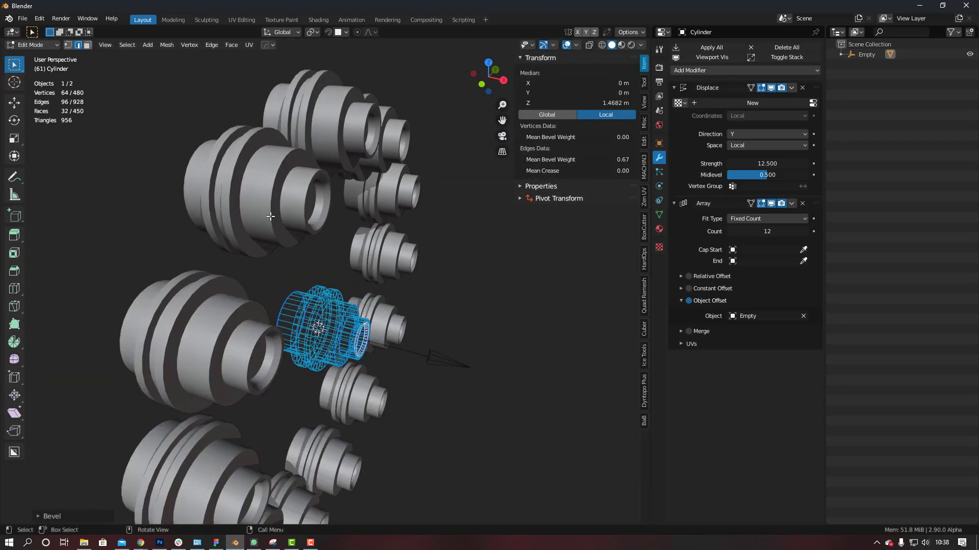
{"action": "scroll", "coordinate": [270, 216], "scroll_direction": "down", "scroll_amount": 4}
{"action": "middle_click_drag", "start_coordinate": [321, 238], "coordinate": [295, 238]}
{"action": "key", "text": "Tab"}
{"action": "middle_click_drag", "start_coordinate": [338, 278], "coordinate": [326, 252]}
{"action": "left_click", "coordinate": [307, 256]}
{"action": "scroll", "coordinate": [304, 266], "scroll_direction": "up", "scroll_amount": 2}
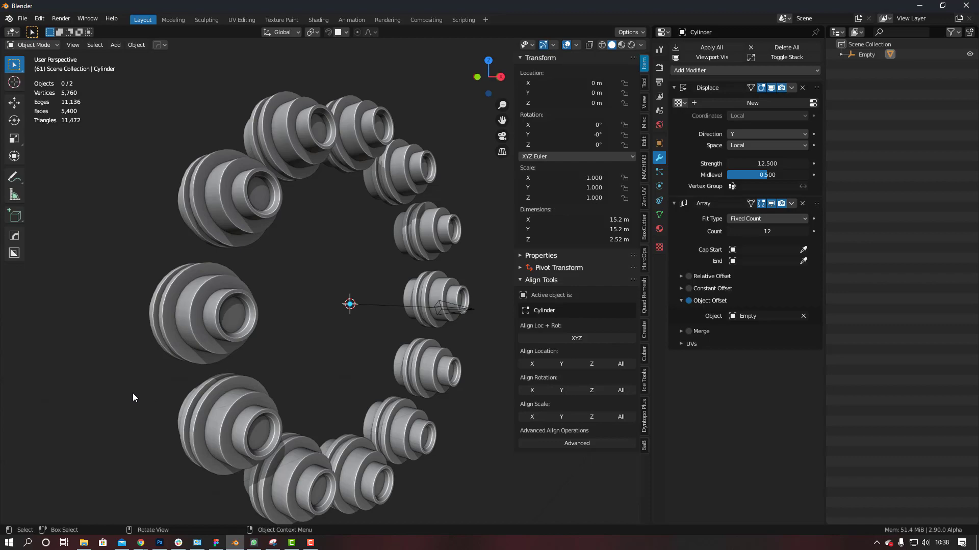